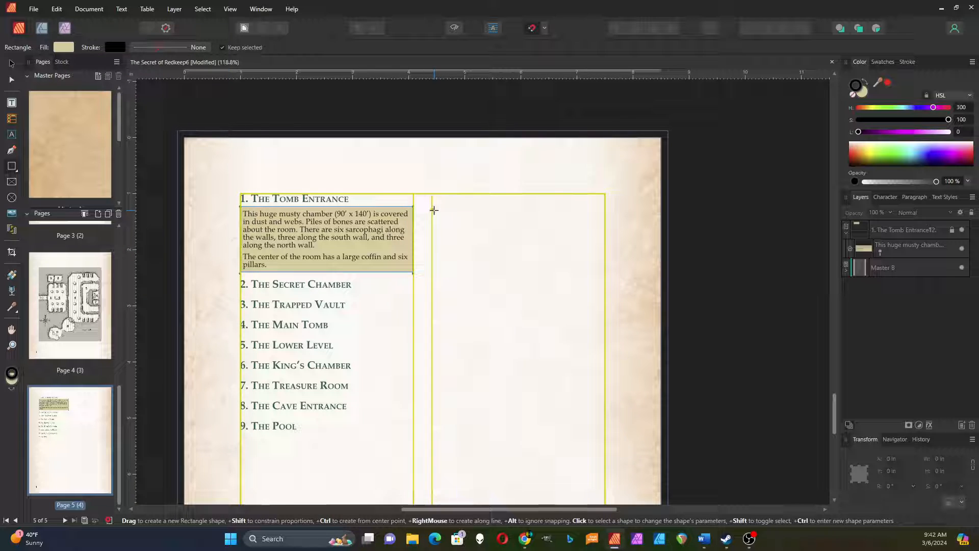
Draw a rectangle about 3.08 × 1.86 in in the second column, convert it to a text frame and paste the copied paragraph
left_click_drag(433, 210, 594, 324)
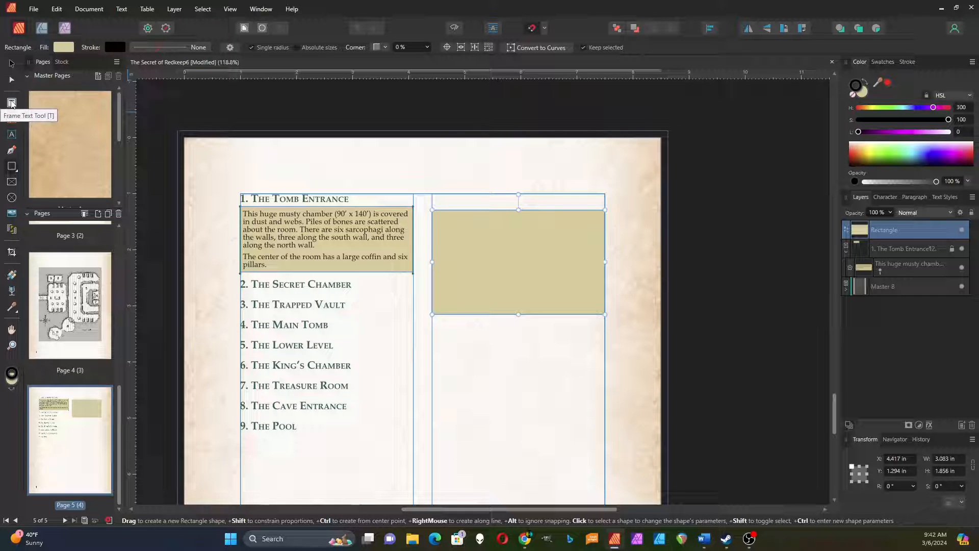
left_click(12, 103)
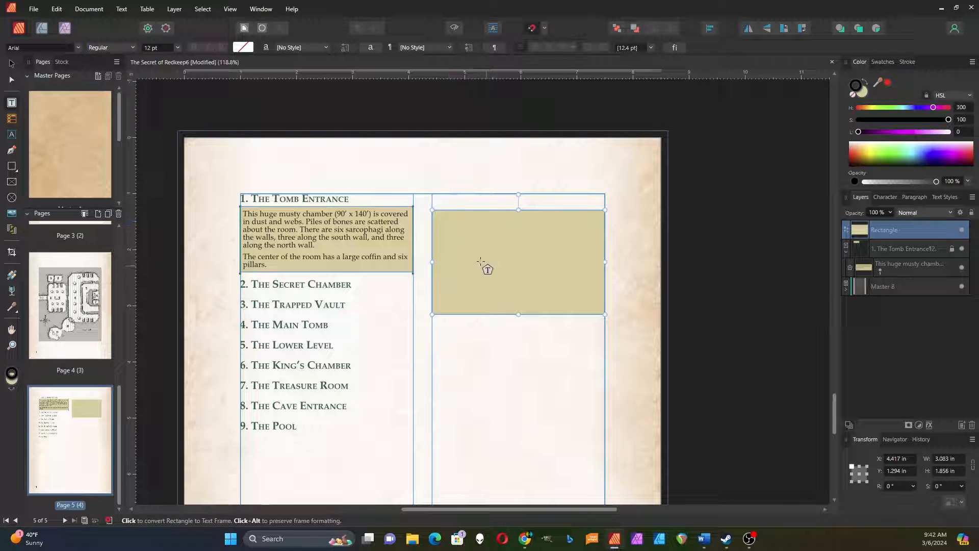
left_click(448, 226)
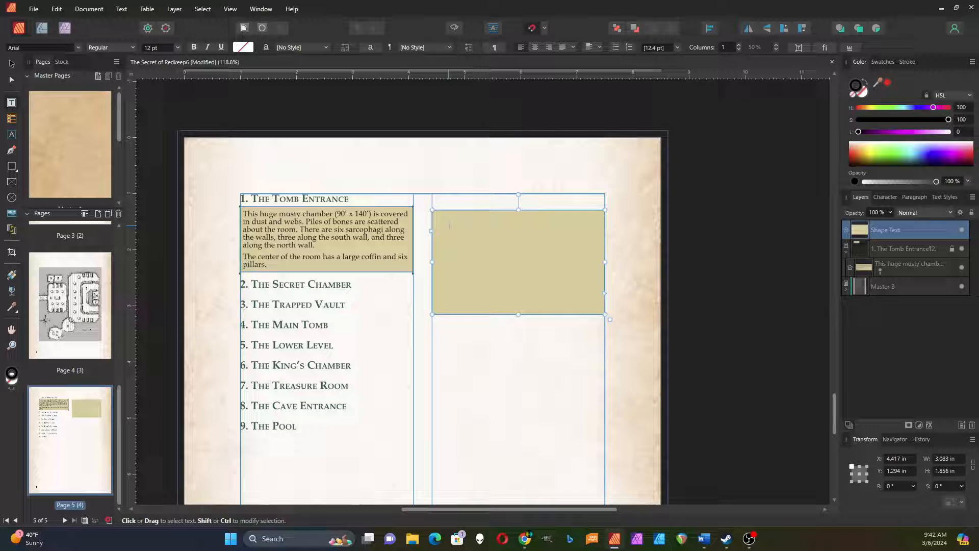
key("ctrl+v")
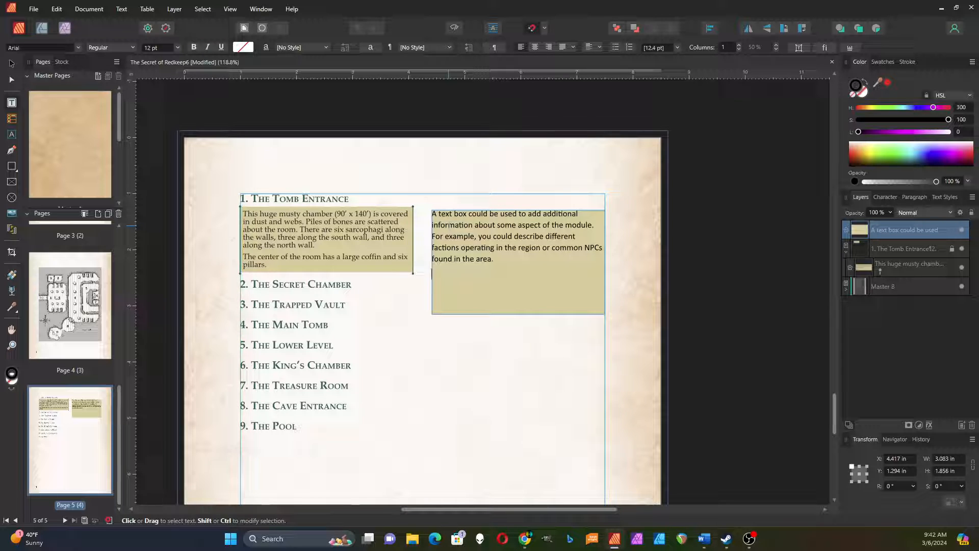
Apply the ReadAloud paragraph style to the pasted text in the second column
left_click(515, 237)
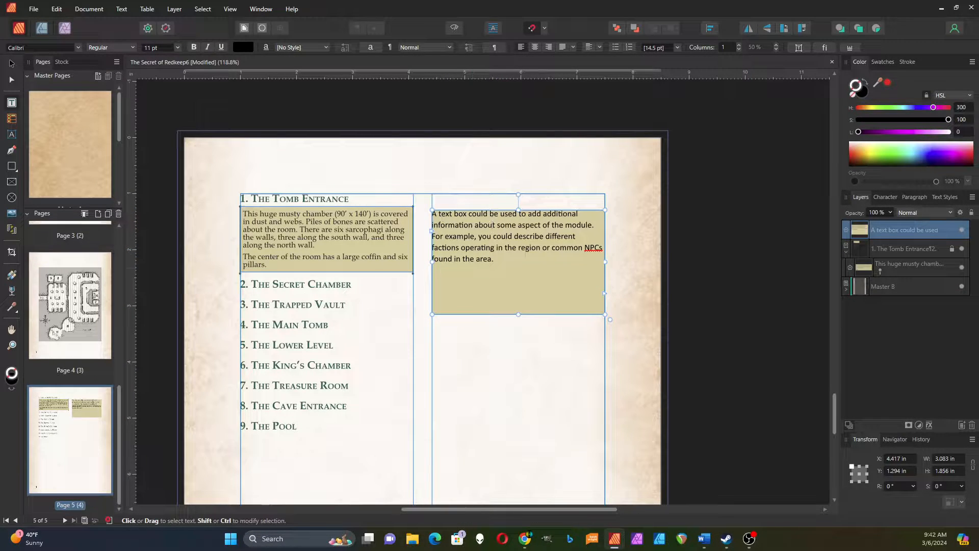
left_click(941, 198)
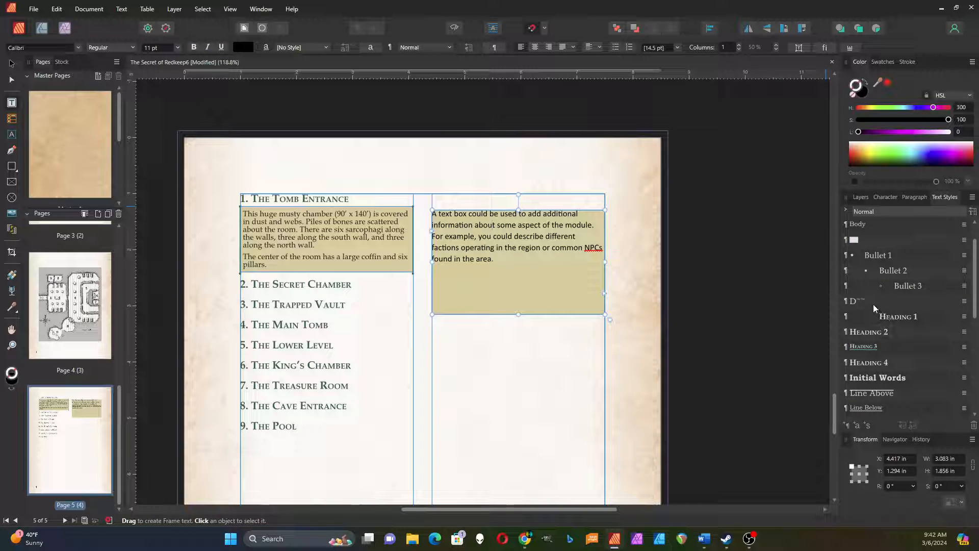
scroll(873, 306, "down", 3)
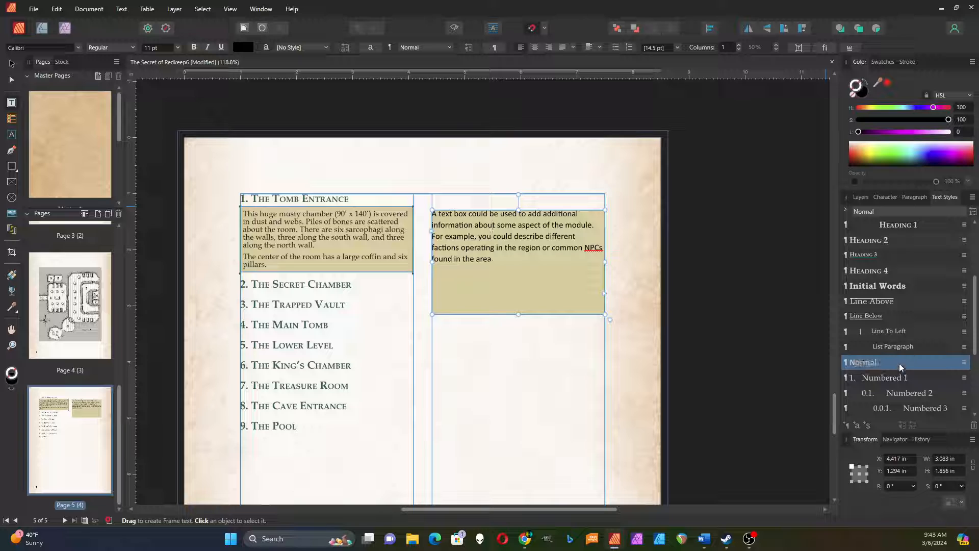
scroll(899, 366, "down", 3)
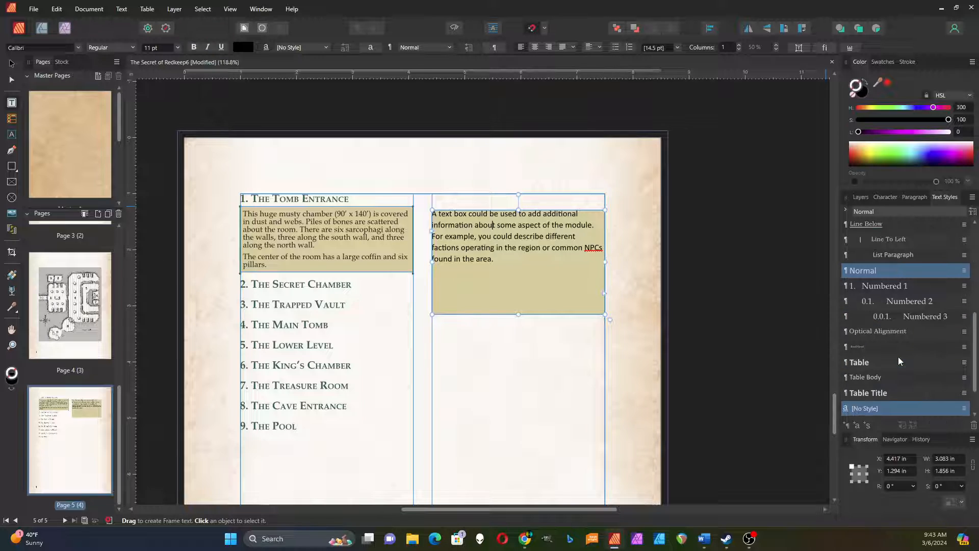
left_click(858, 348)
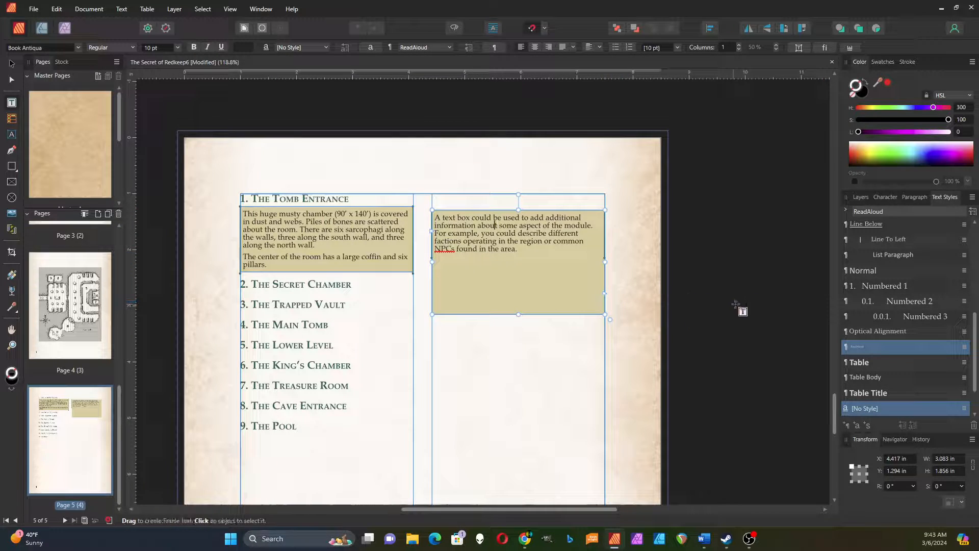
Duplicate the ReadAloud paragraph style and name the copy "Text Box"
right_click(861, 347)
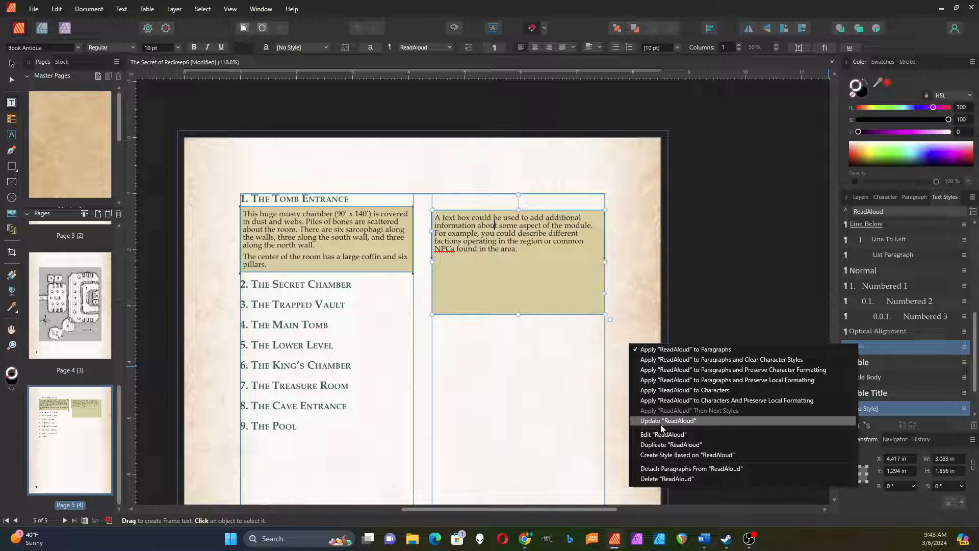
left_click(668, 445)
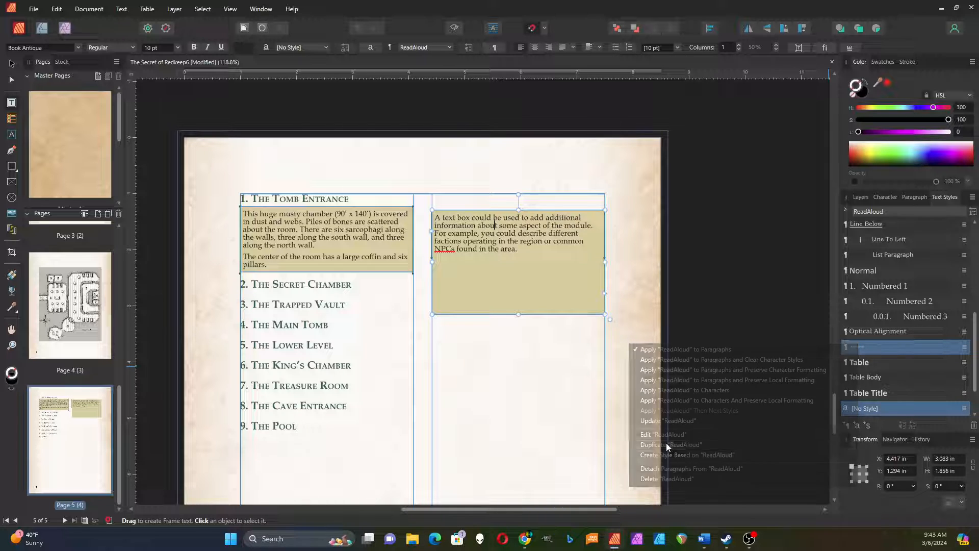
triple_click(523, 90)
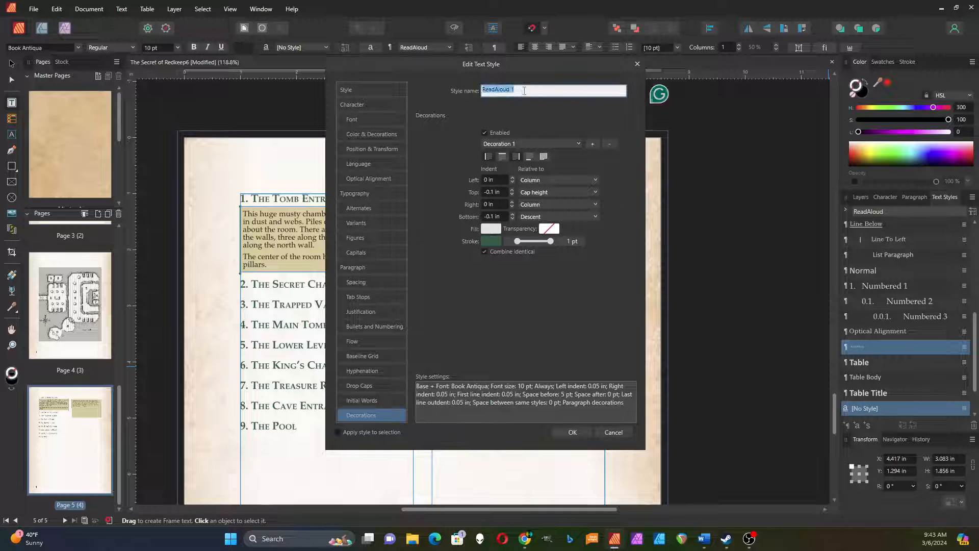
type("Tex")
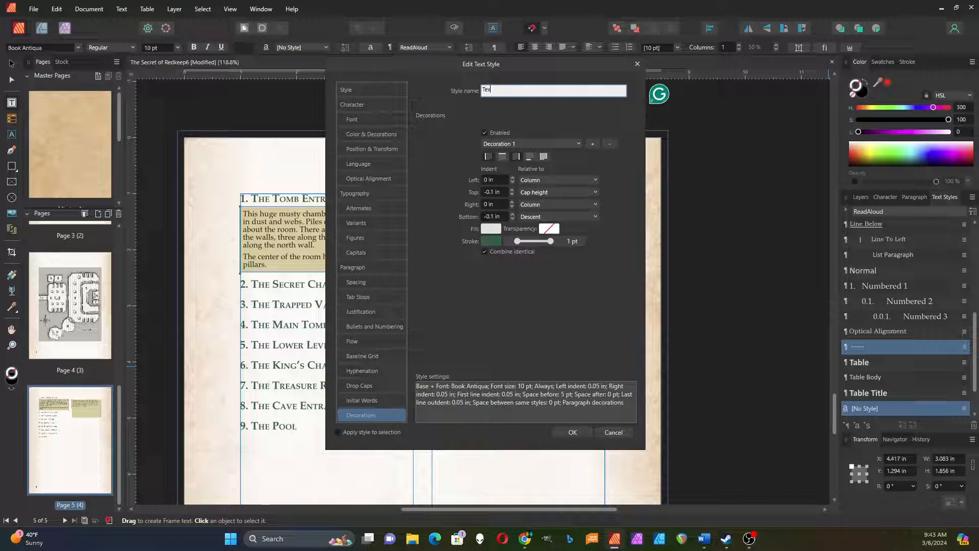
type("t Box")
Disable decorations in the Text Box style and apply the style to the paragraph in the second column
left_click(485, 133)
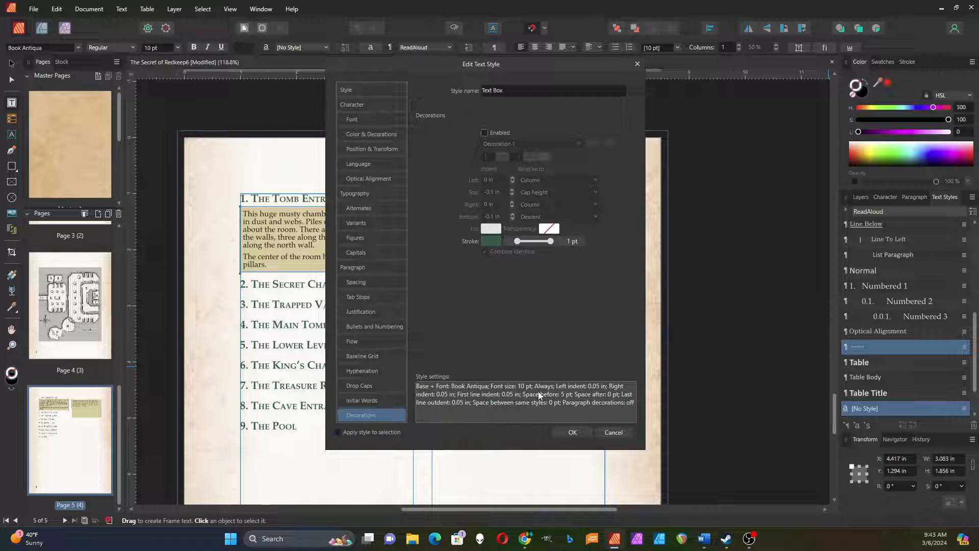
left_click(574, 433)
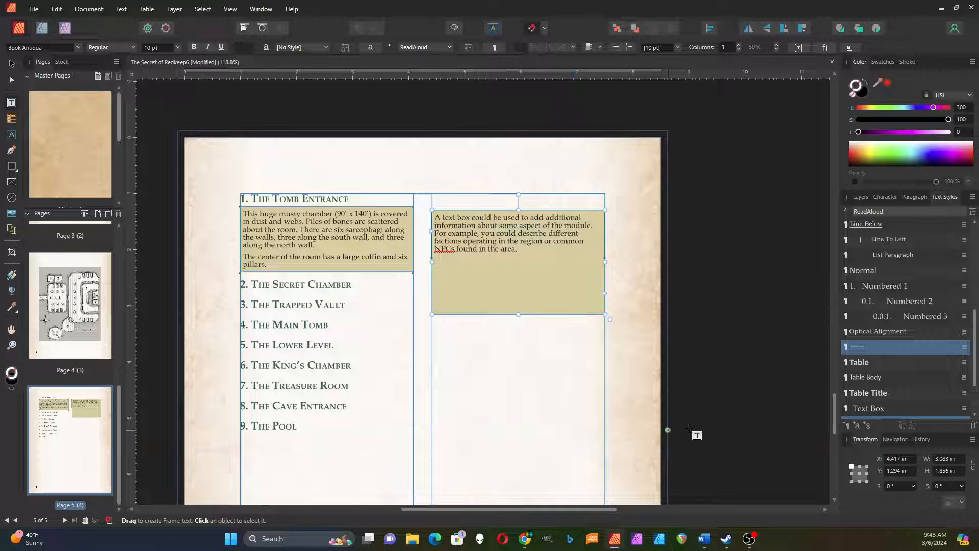
scroll(915, 377, "down", 3)
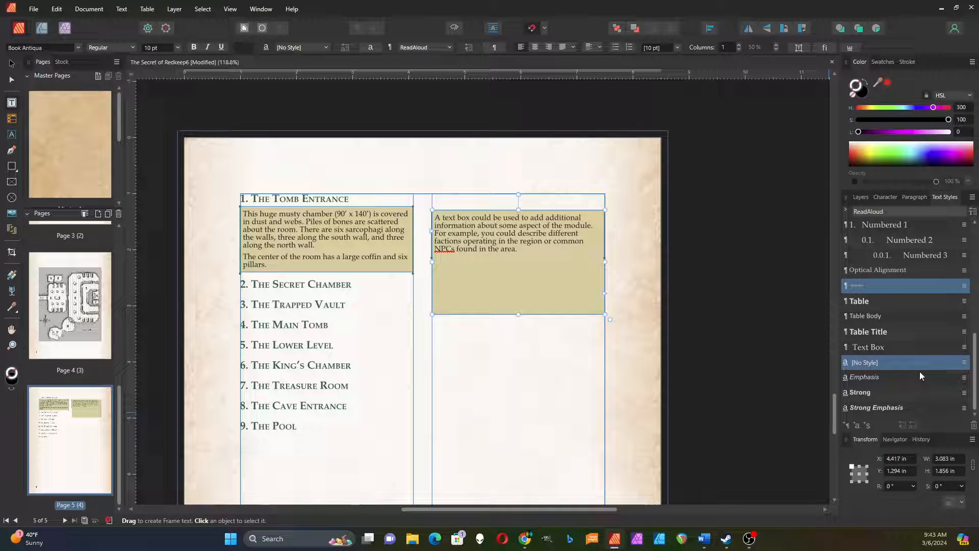
left_click(879, 348)
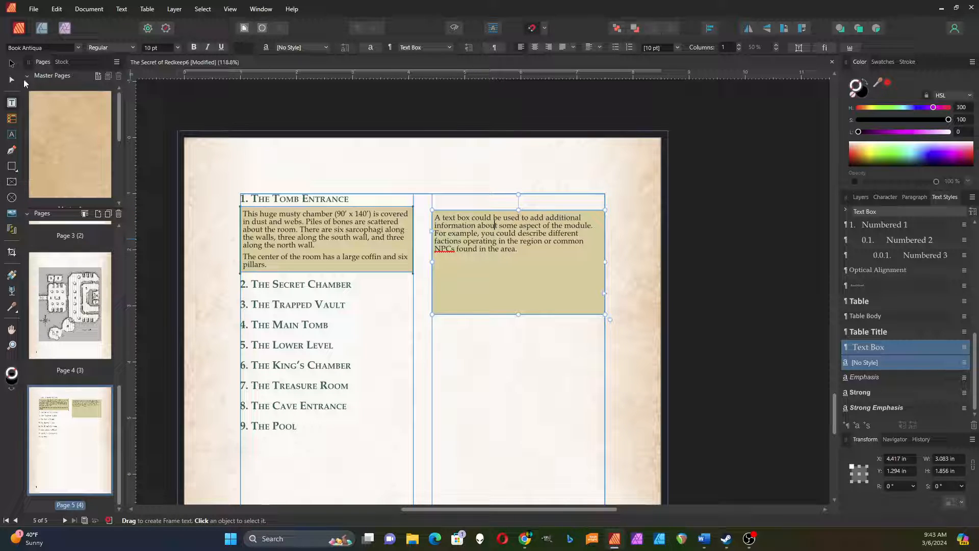
In the Designer persona, draw a thin rectangle along the text box's upper edge, about 3.08 in wide and 0.07 in high
left_click(42, 28)
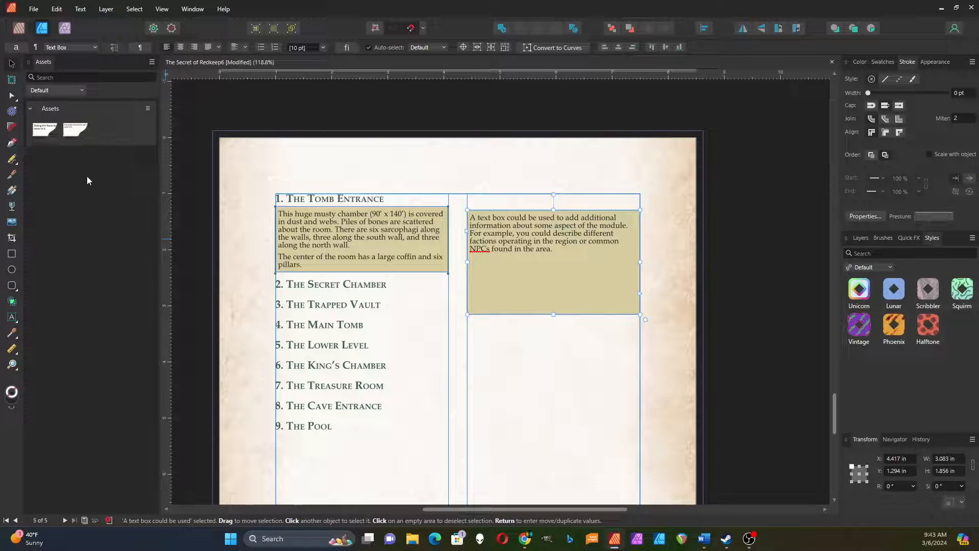
left_click(13, 255)
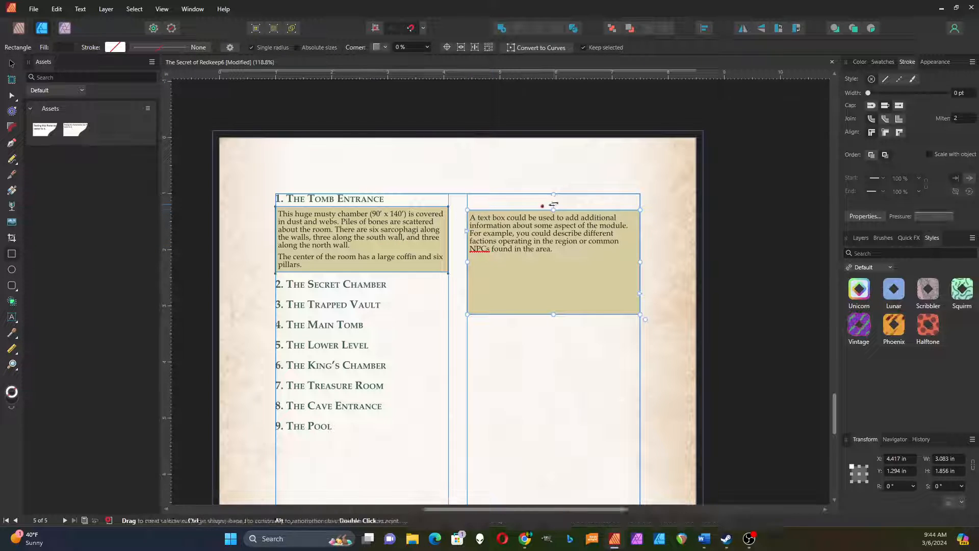
scroll(596, 215, "up", 4)
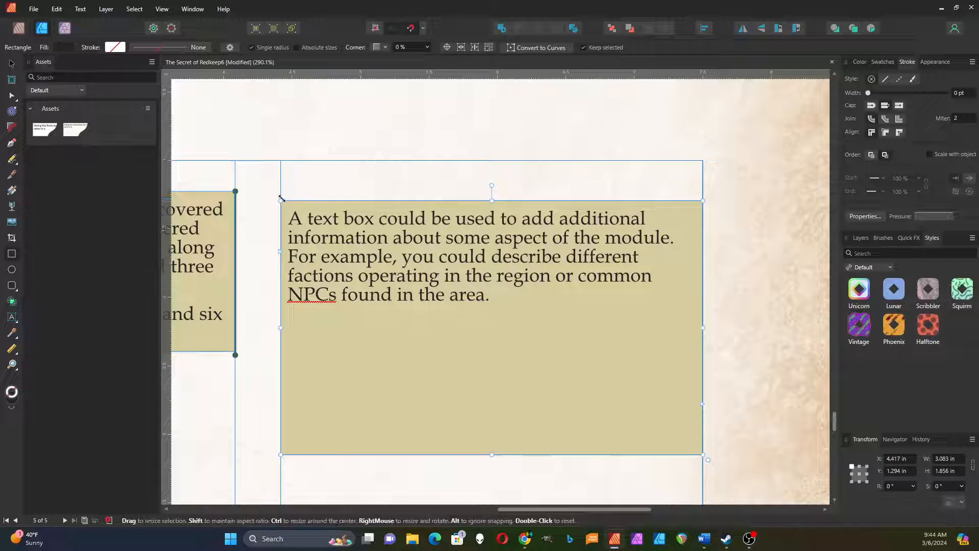
left_click_drag(282, 179, 703, 200)
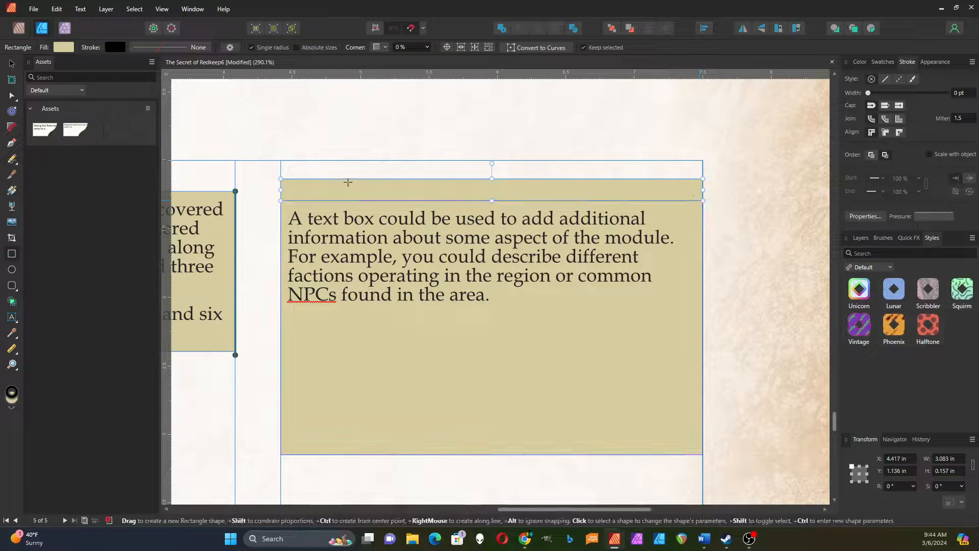
left_click_drag(492, 179, 493, 192)
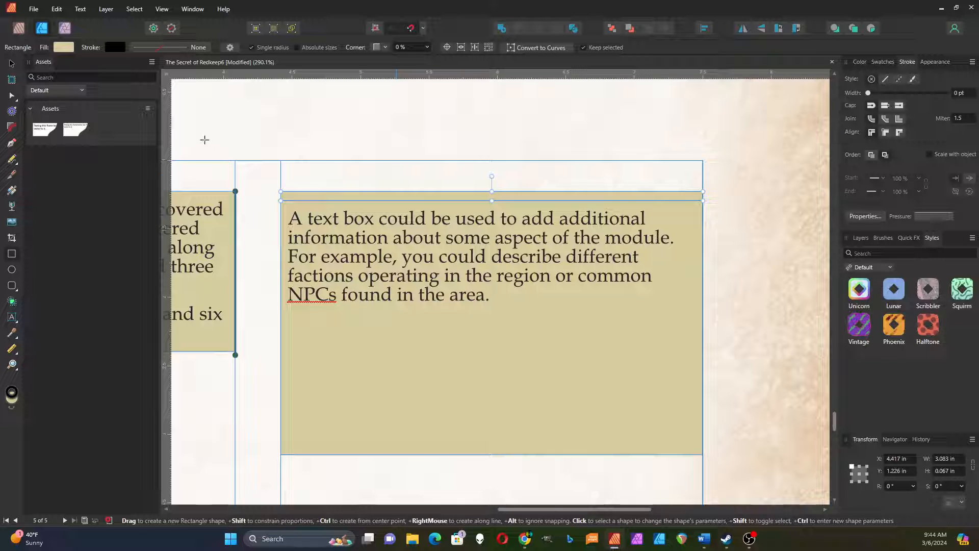
Give the thin bar a white fill and a solid black 0.5 pt stroke
left_click(63, 47)
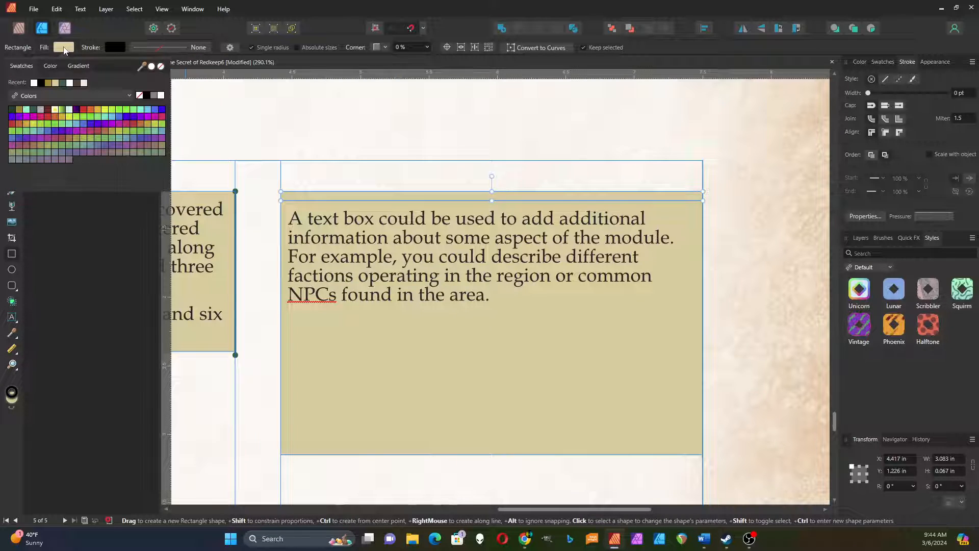
left_click(34, 84)
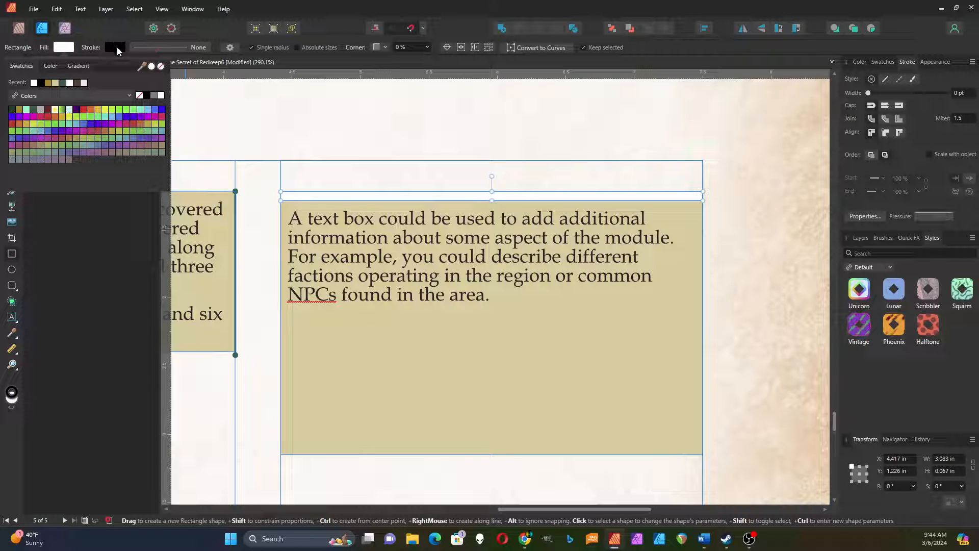
left_click(161, 46)
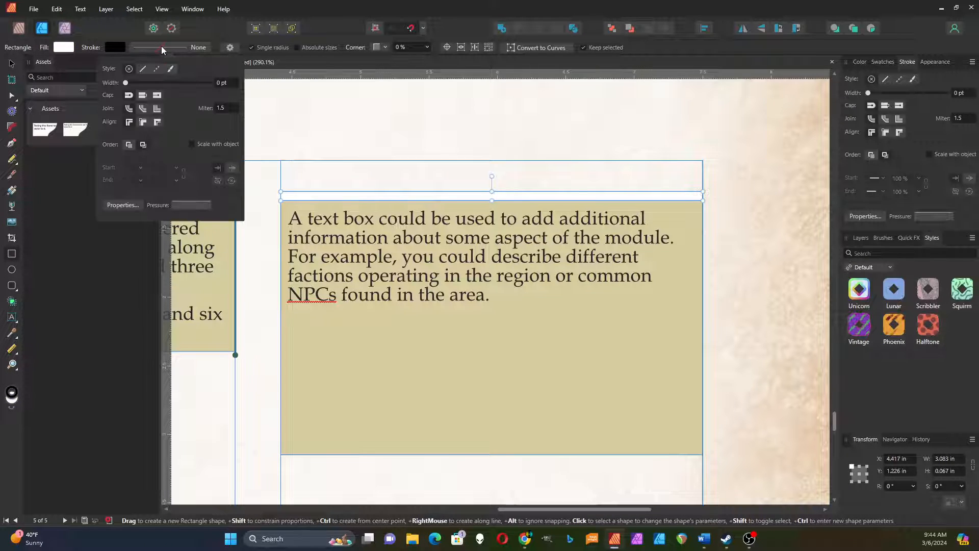
left_click(144, 70)
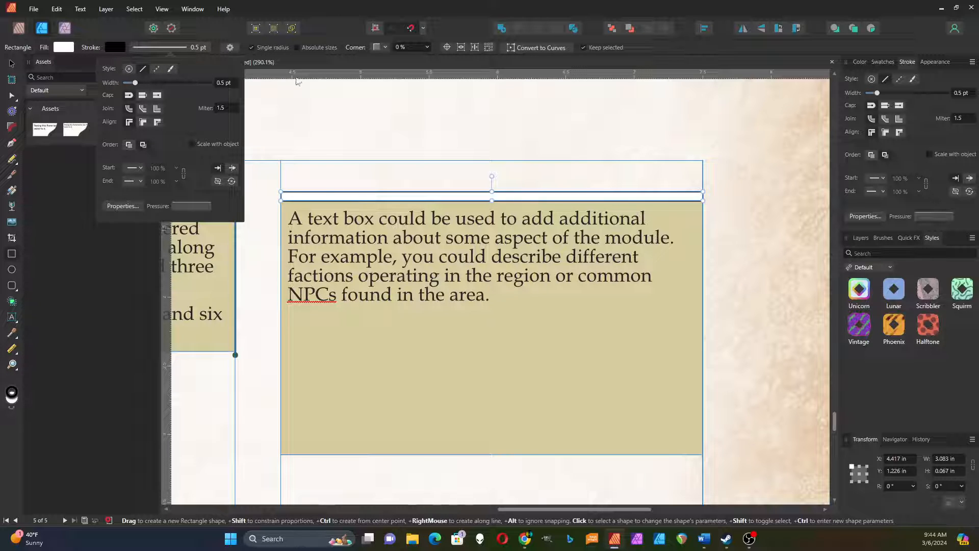
left_click(302, 119)
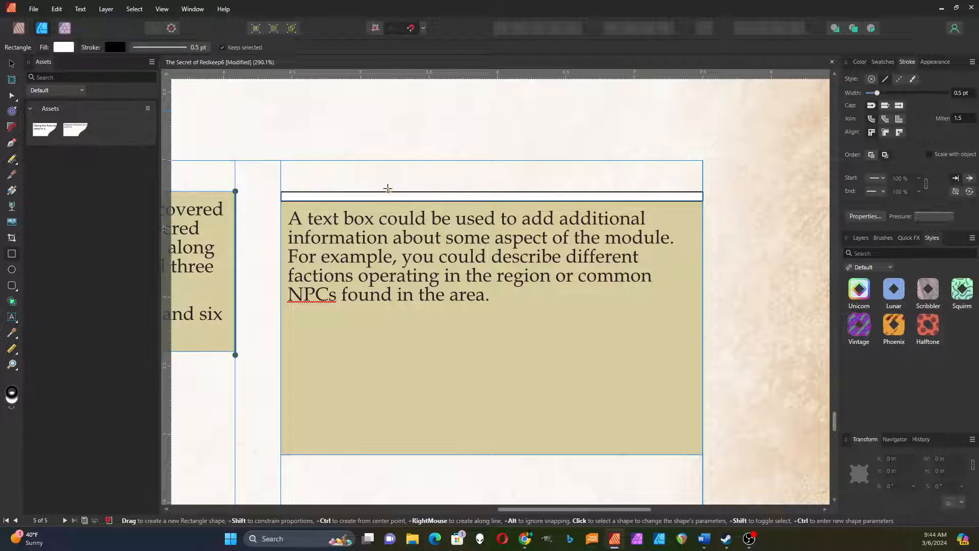
Duplicate the white bar and place the copy directly beneath the original, over the upper edge of the text box
left_click(11, 66)
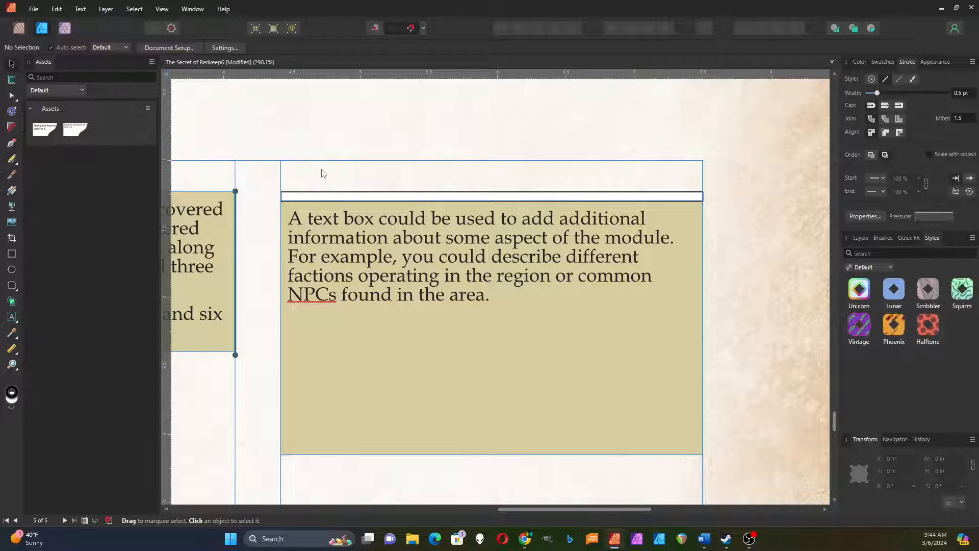
left_click(339, 197)
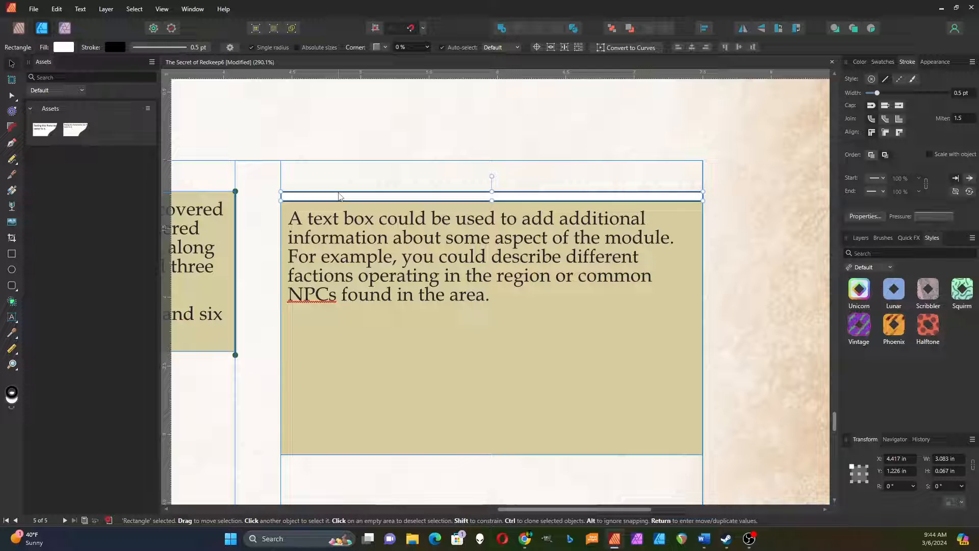
left_click_drag(340, 195, 340, 183)
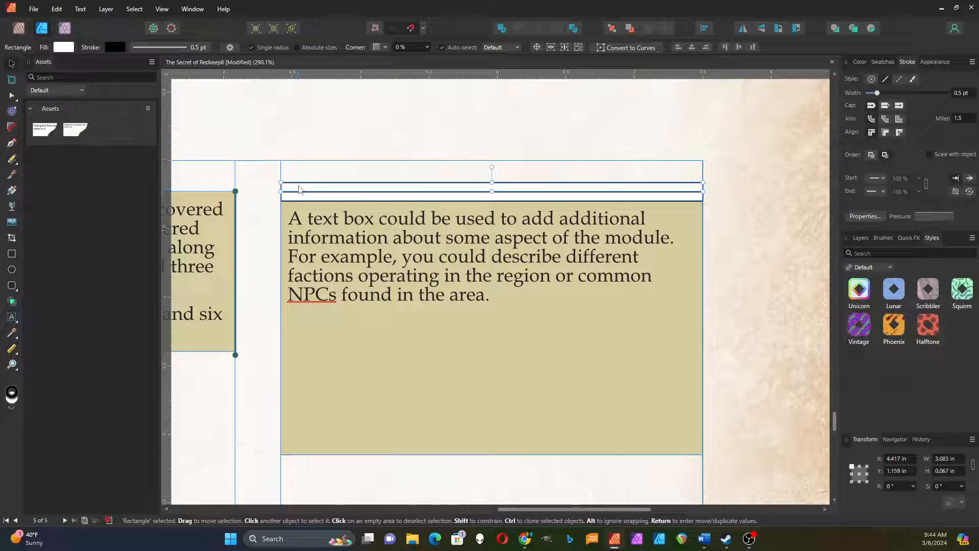
left_click_drag(301, 187, 477, 208)
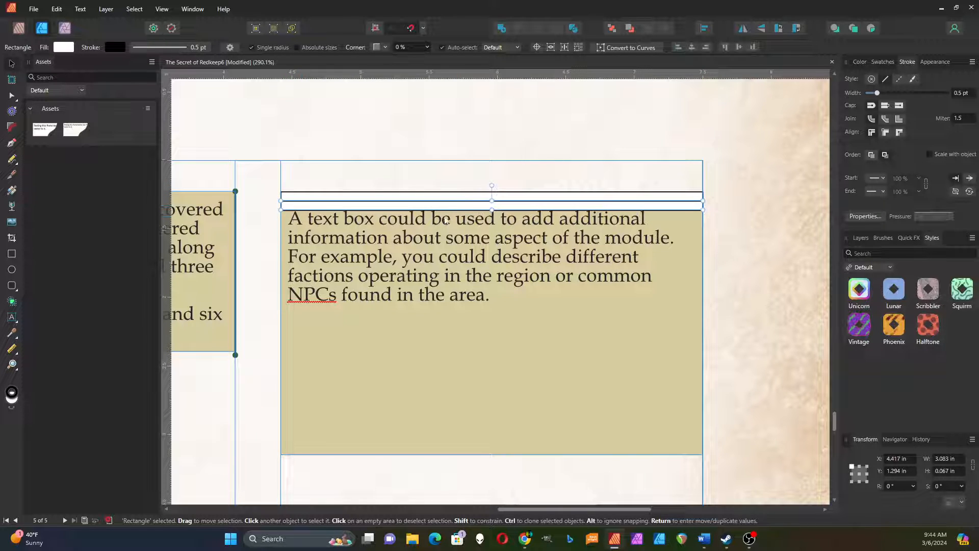
With the Pen tool, draw a closed tapered outline from the bars' shared midpoint around their left end, about 1.54 in wide and 0.135 in high
scroll(505, 187, "up", 1)
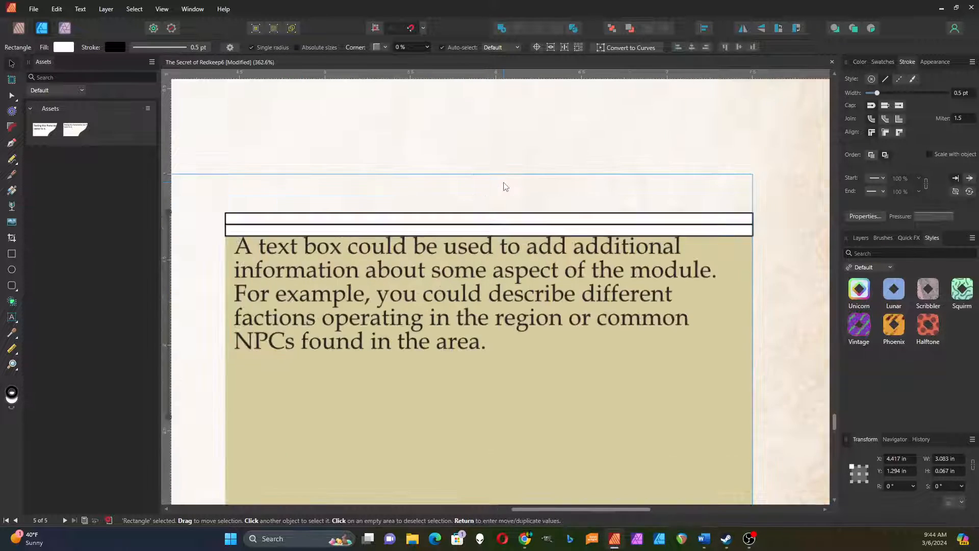
scroll(505, 187, "up", 1)
scroll(505, 208, "down", 2)
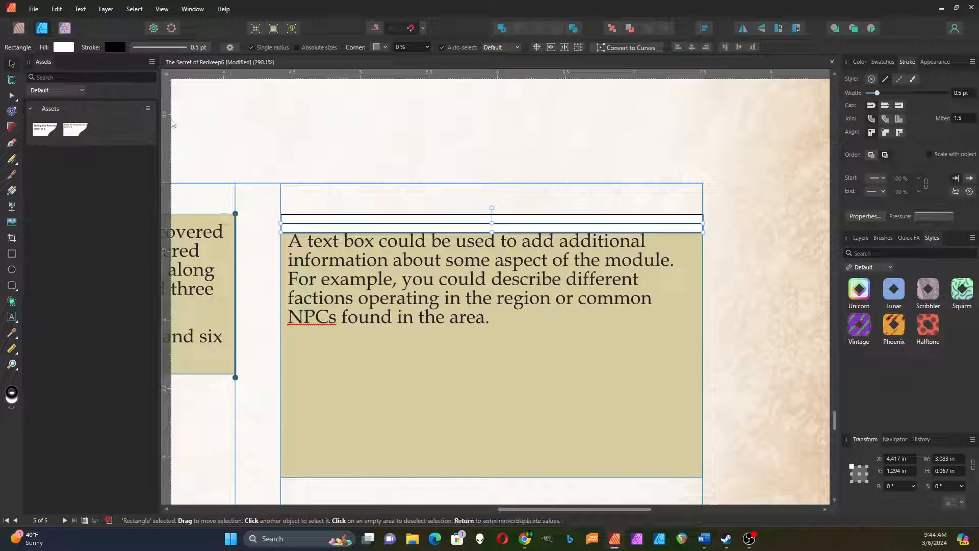
left_click(12, 143)
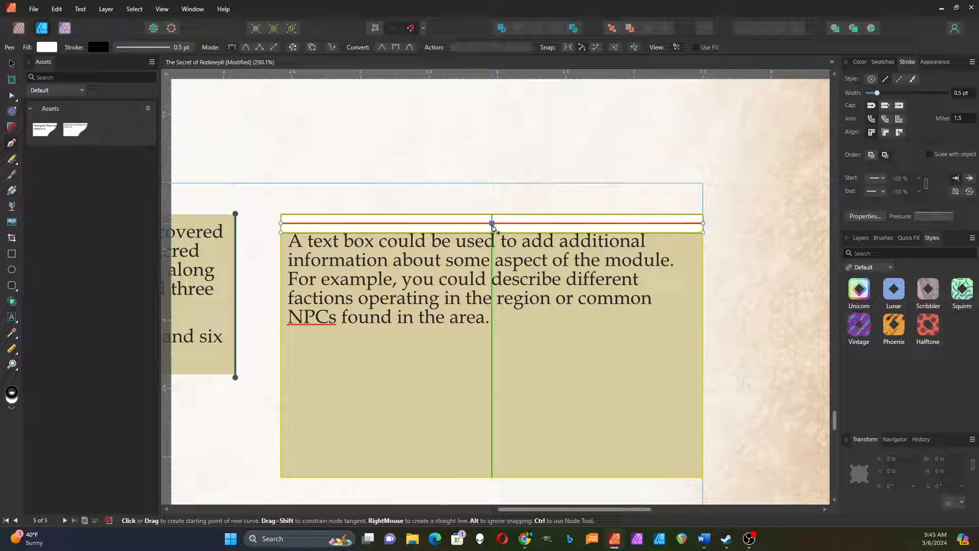
left_click(491, 224)
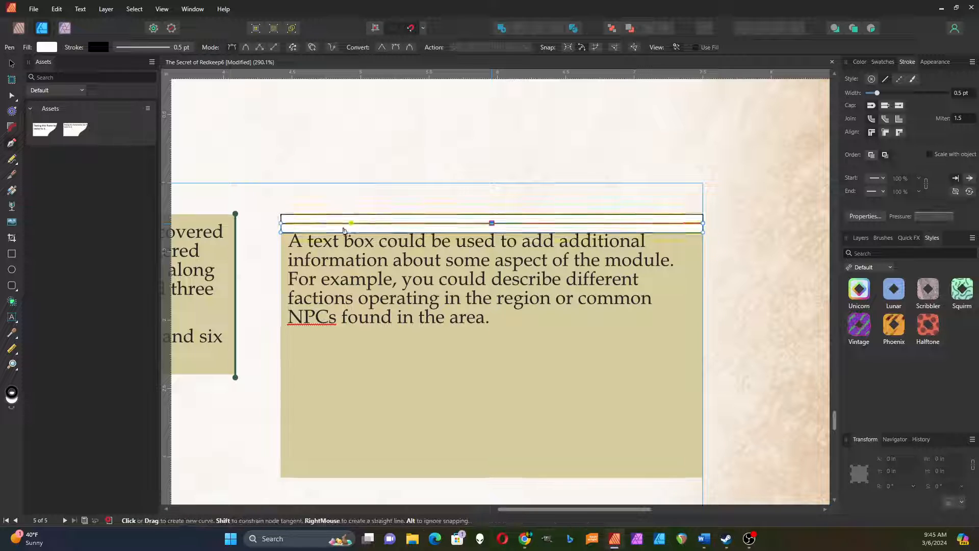
left_click(303, 232)
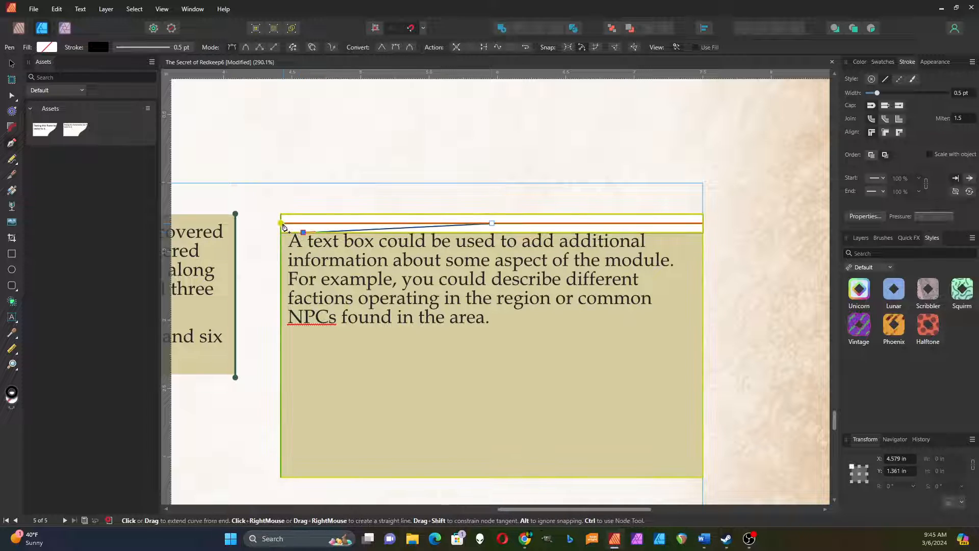
left_click(282, 224)
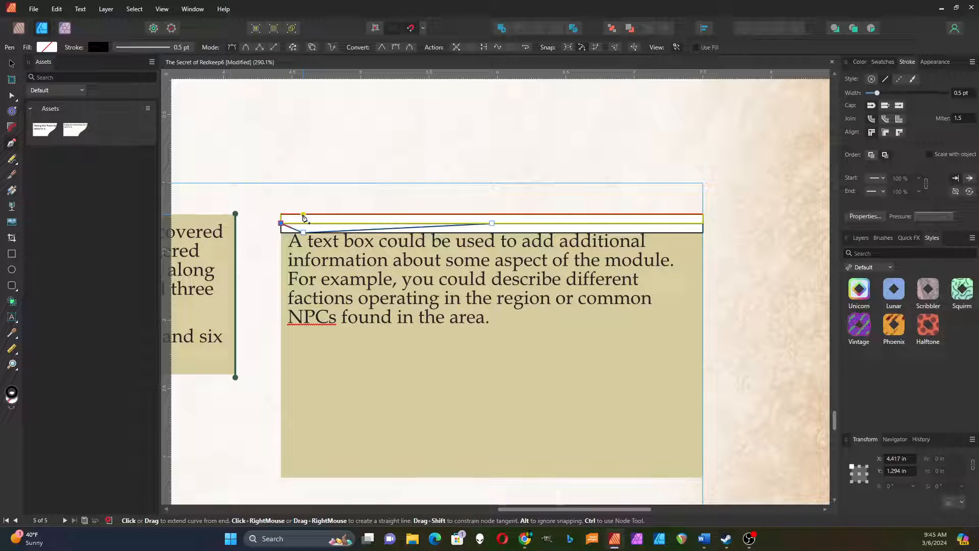
left_click(304, 214)
scroll(311, 219, "up", 6)
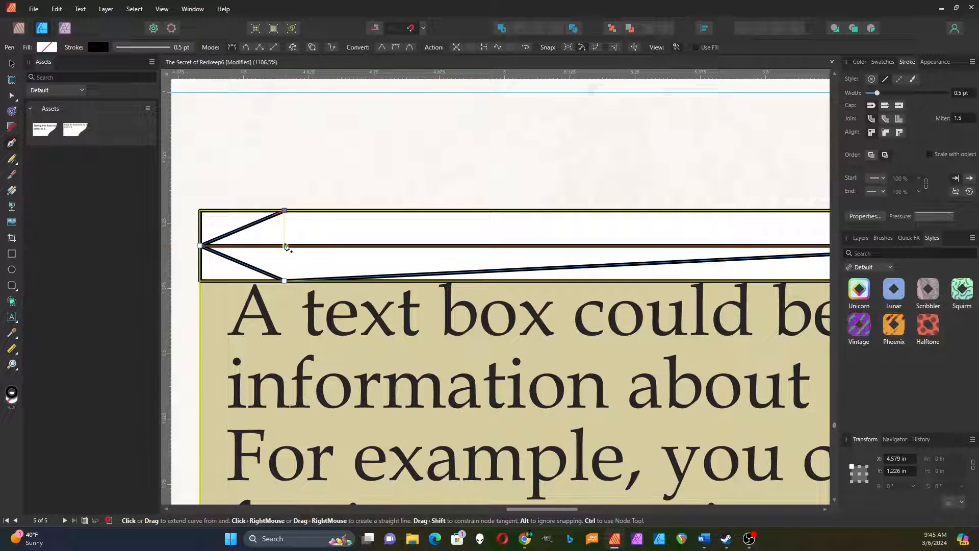
scroll(285, 245, "down", 2)
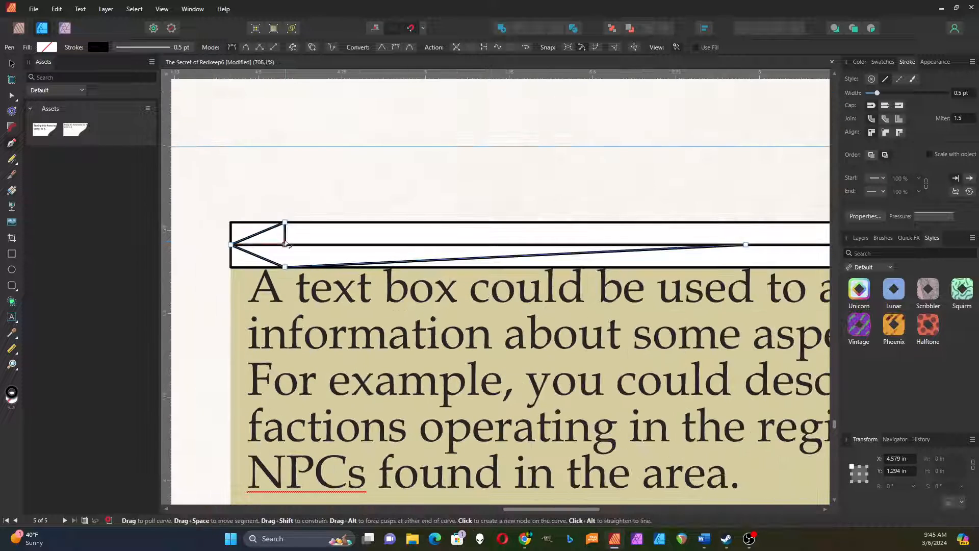
left_click(746, 245)
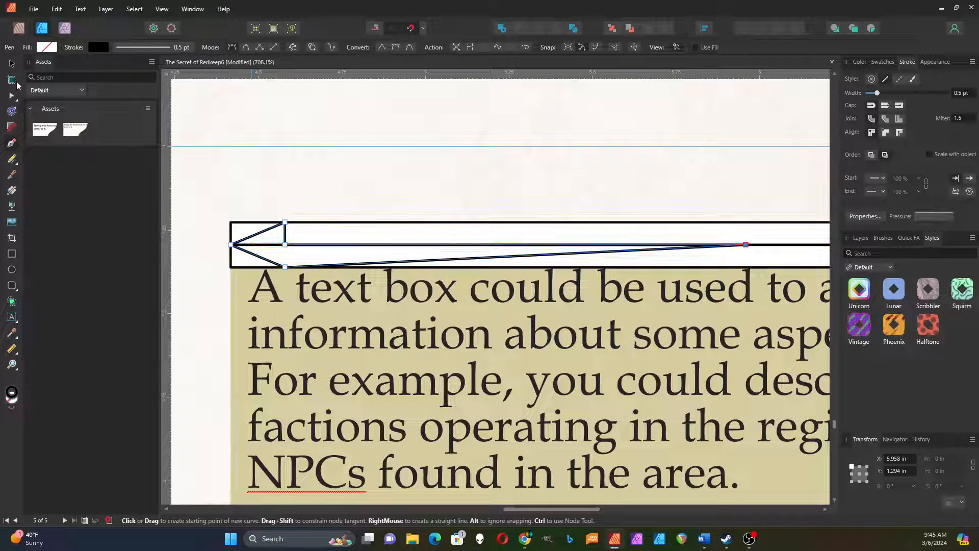
Convert the outline's centre, lower and left-end nodes to smooth nodes
left_click(286, 268)
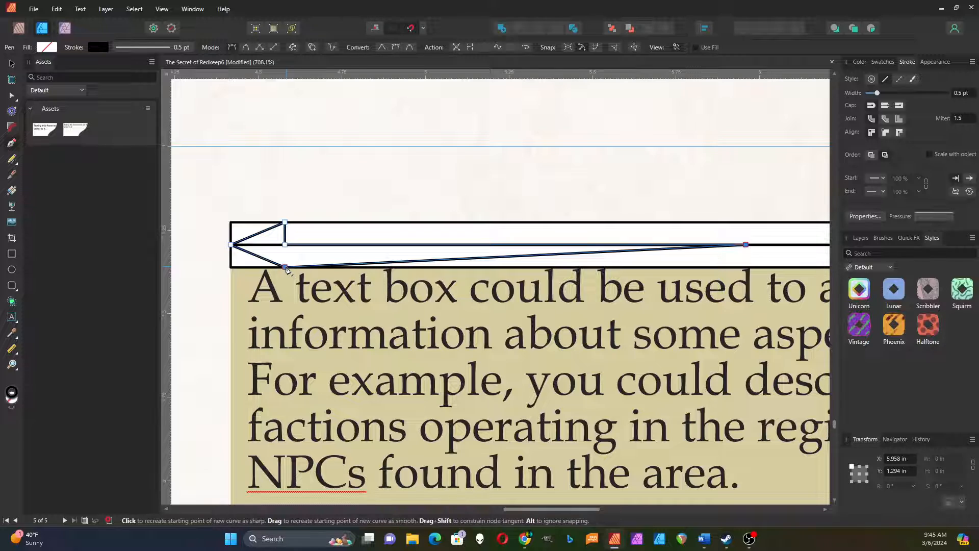
left_click(397, 49)
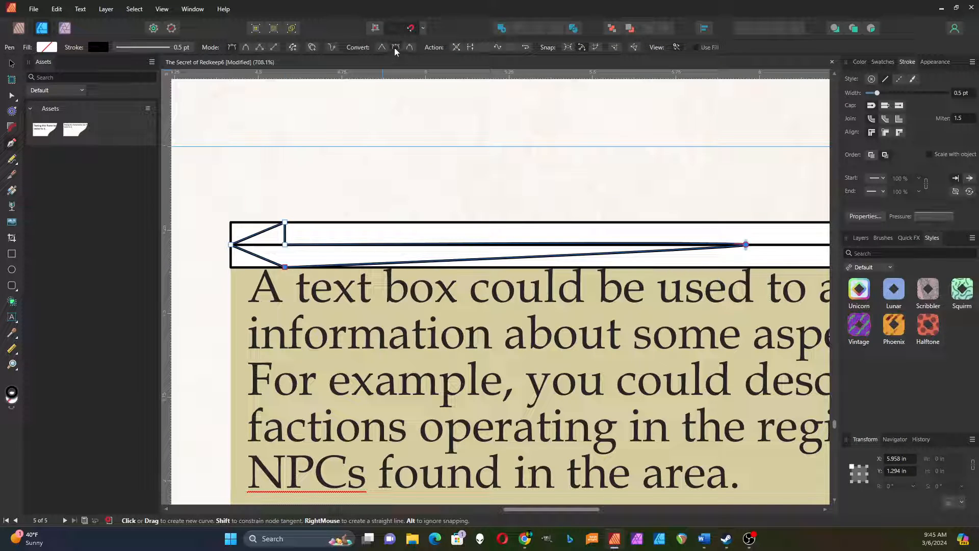
left_click(10, 66)
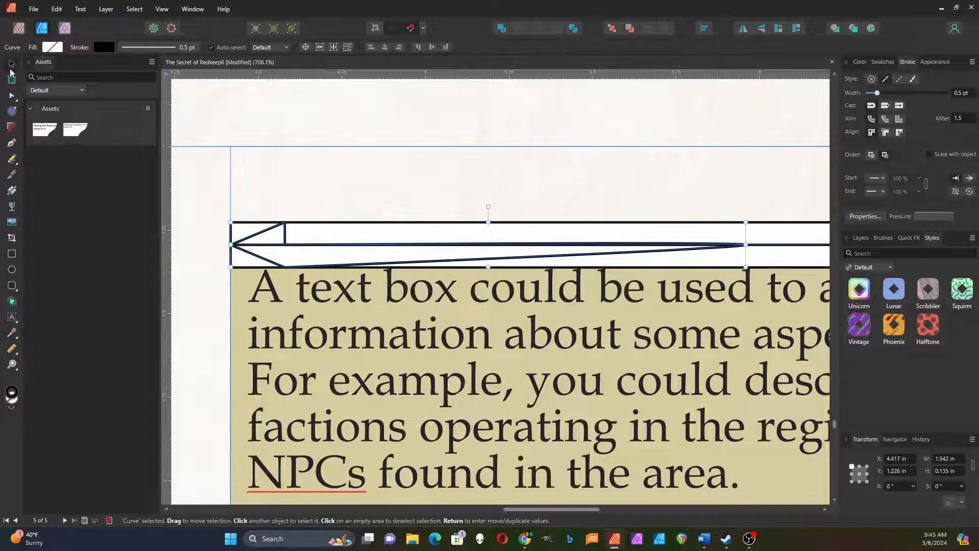
double_click(268, 260)
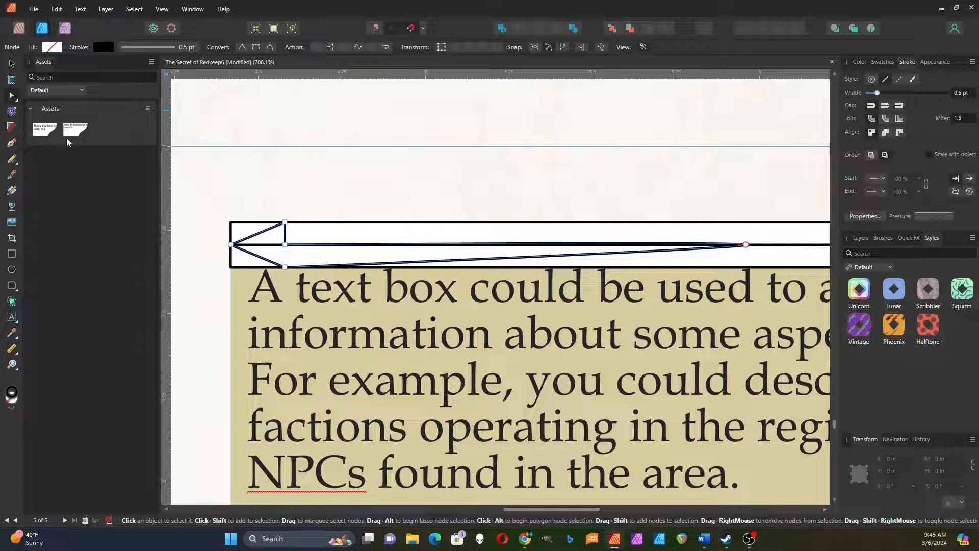
left_click(290, 259)
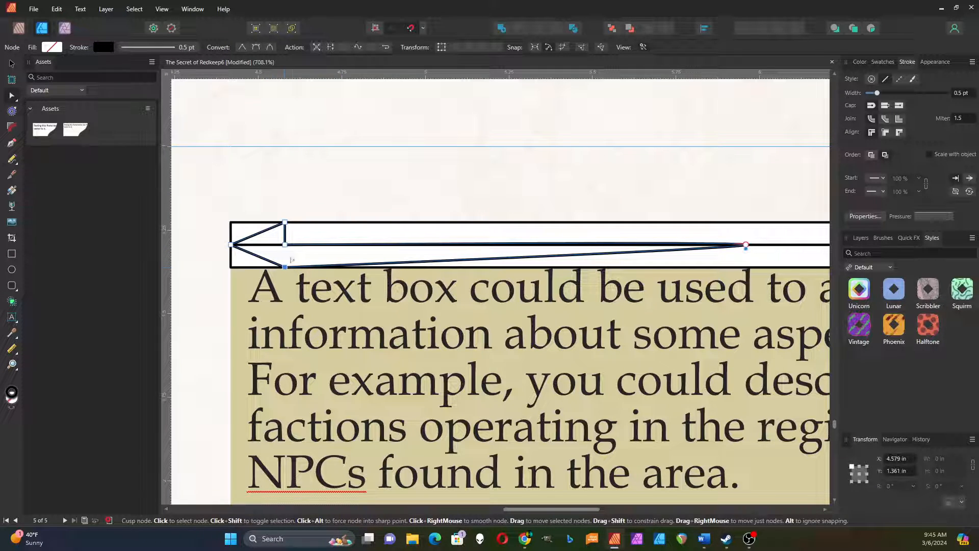
left_click(256, 47)
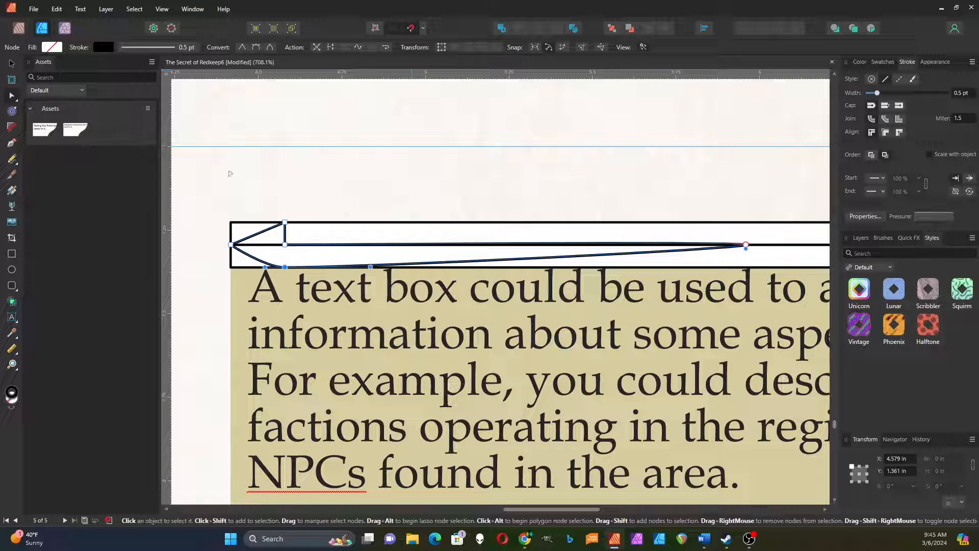
left_click(231, 244)
left_click(257, 48)
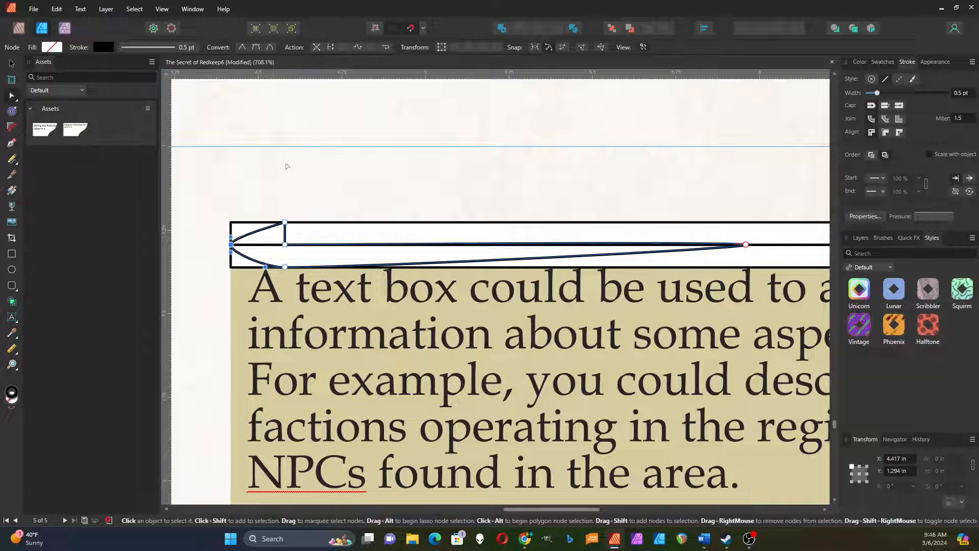
Adjust the centre node's handles so both long edges run leftward, the upper one along the seam between the bars and the lower one tapering
left_click(746, 245)
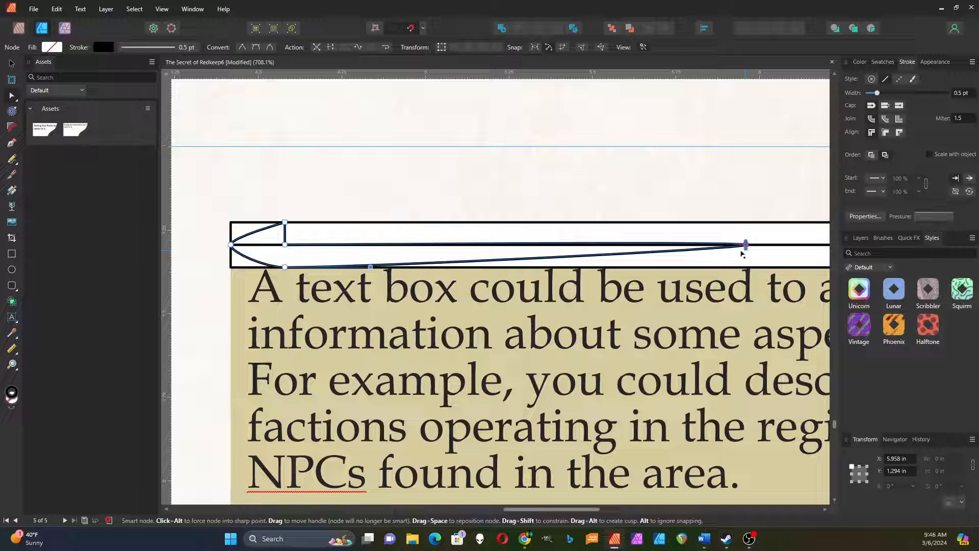
left_click_drag(742, 254, 488, 255)
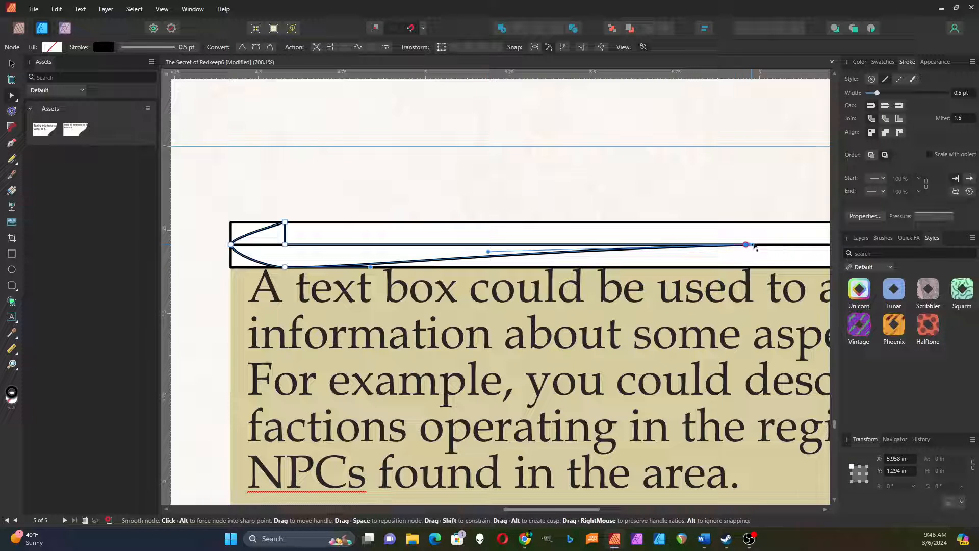
left_click_drag(755, 247, 767, 246)
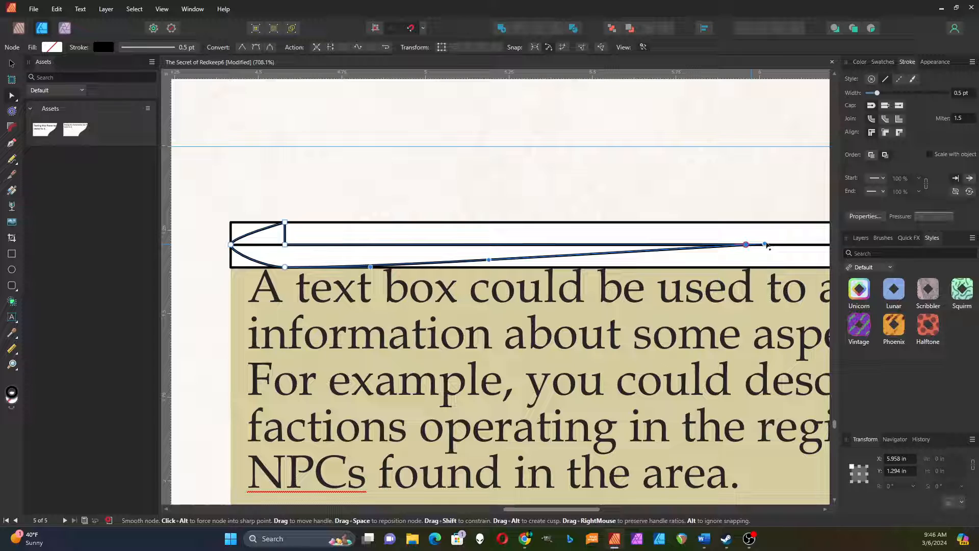
left_click_drag(765, 244, 572, 245)
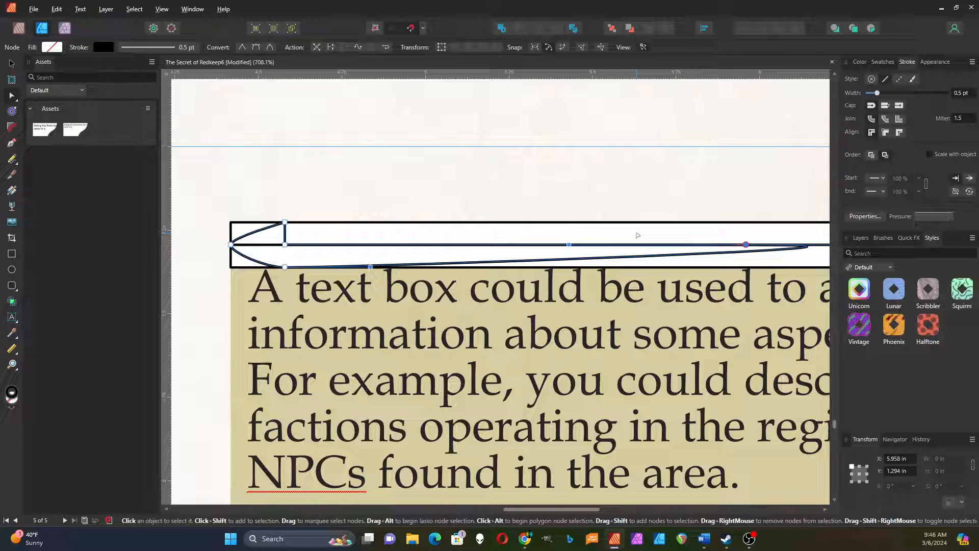
scroll(637, 232, "down", 4)
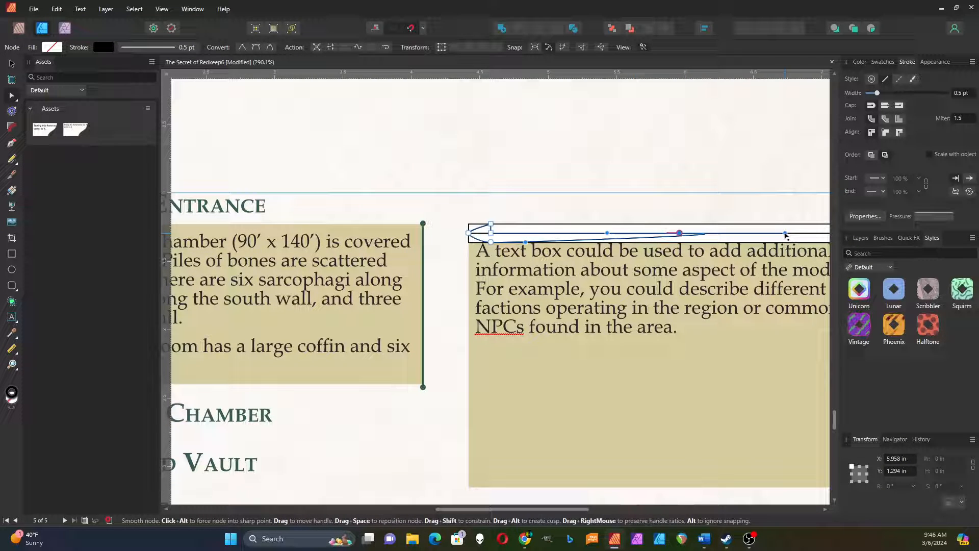
left_click_drag(786, 234, 563, 285)
Refine the taper of the lower edge by pulling the centre node's lower handle leftward and shortening the lower node's right handle
scroll(571, 238, "up", 1)
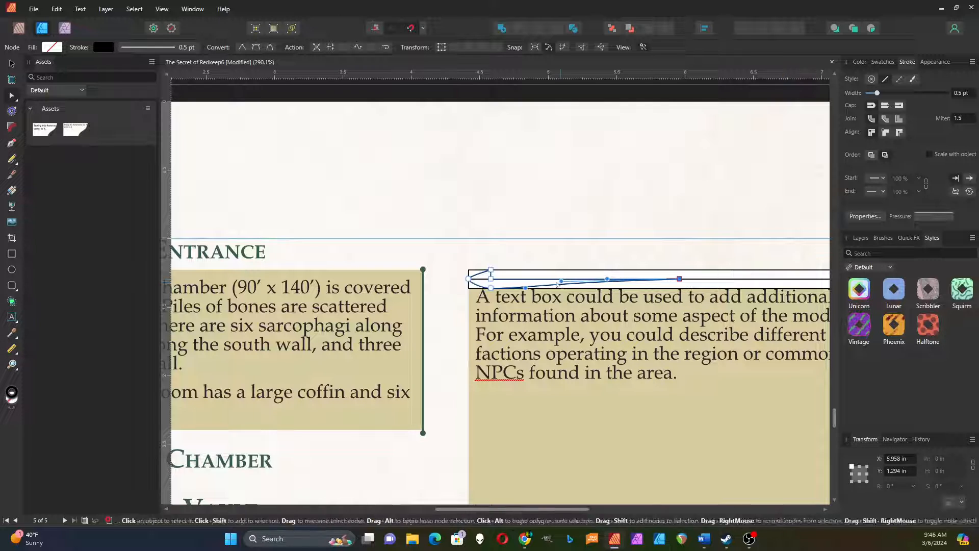
scroll(526, 301, "up", 1)
scroll(526, 301, "up", 4)
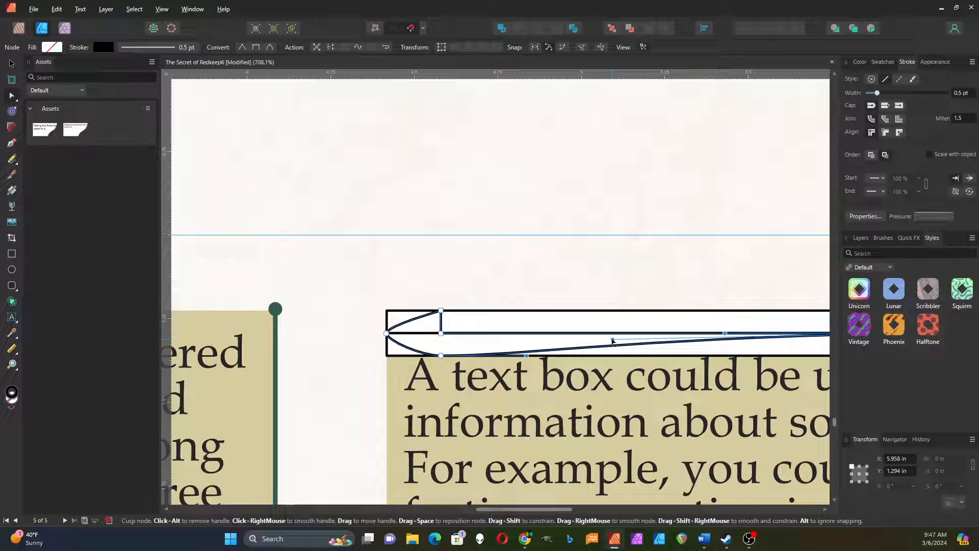
left_click_drag(613, 341, 470, 344)
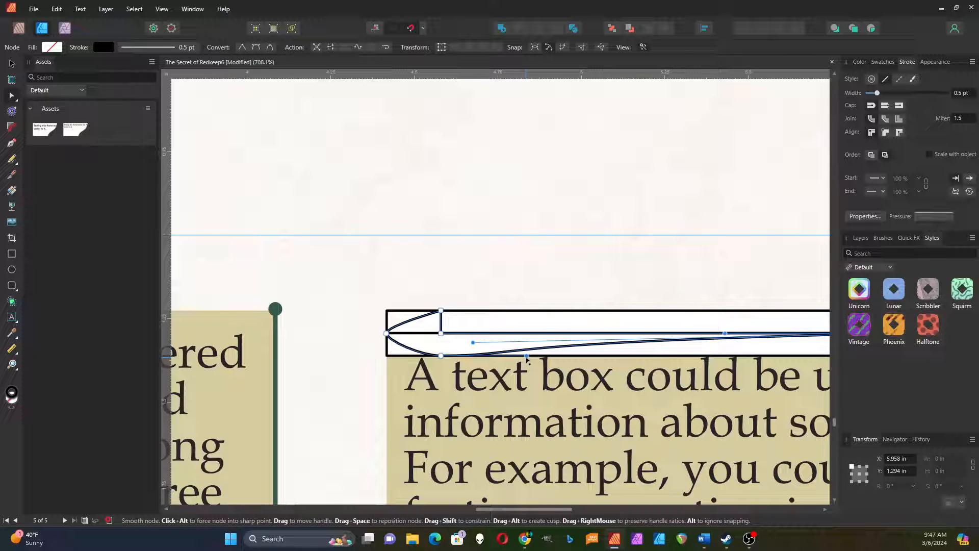
left_click_drag(527, 359, 461, 359)
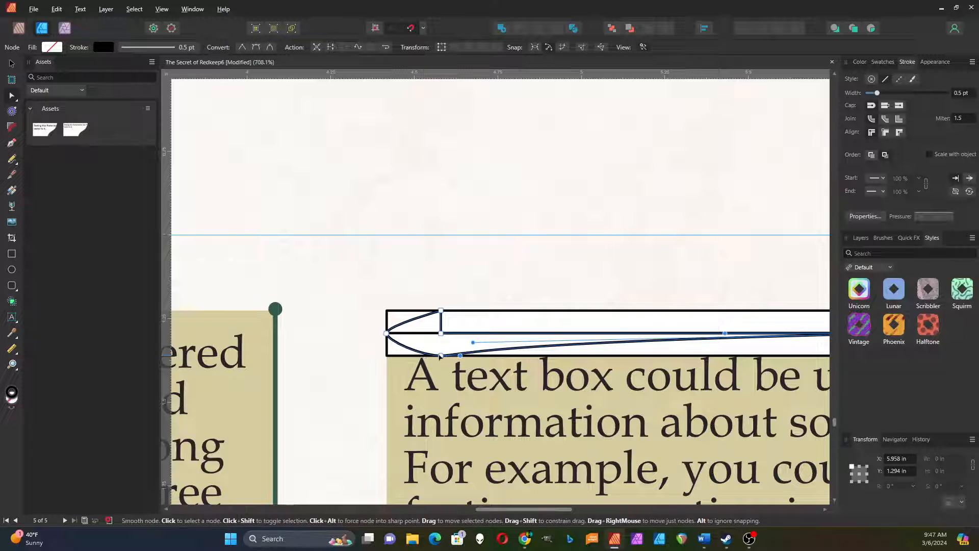
Round the outline's left end by extending the lower node's left handle and the left-end node's upper handle
left_click(441, 357)
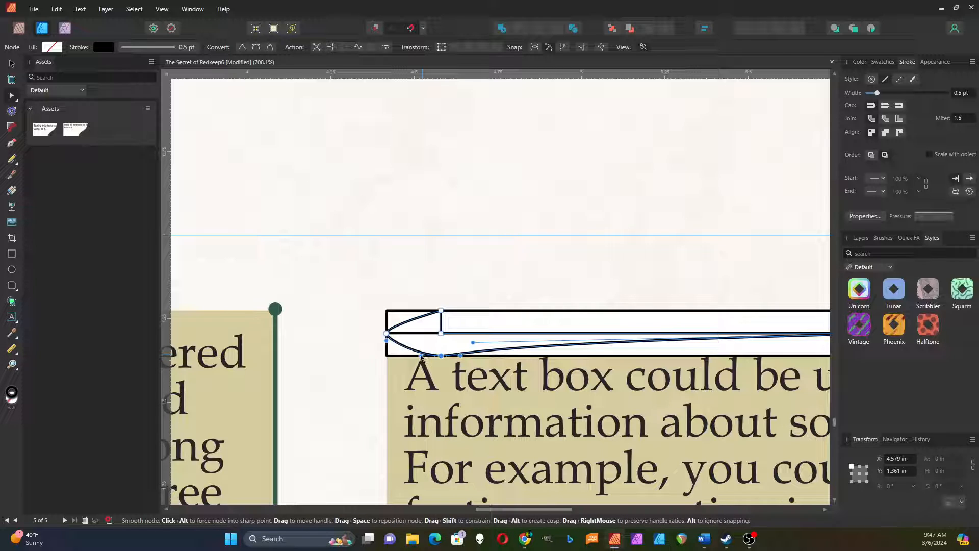
left_click_drag(421, 356, 398, 355)
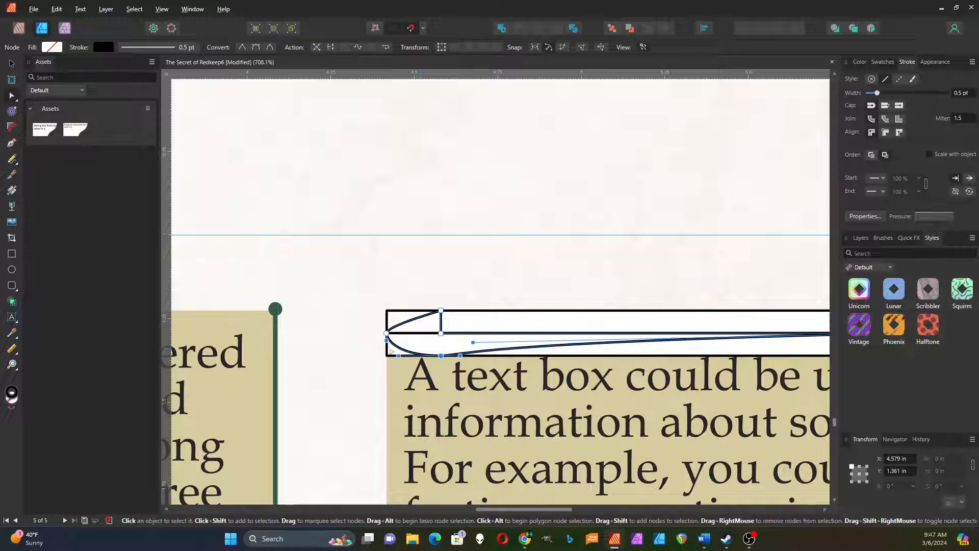
left_click(387, 333)
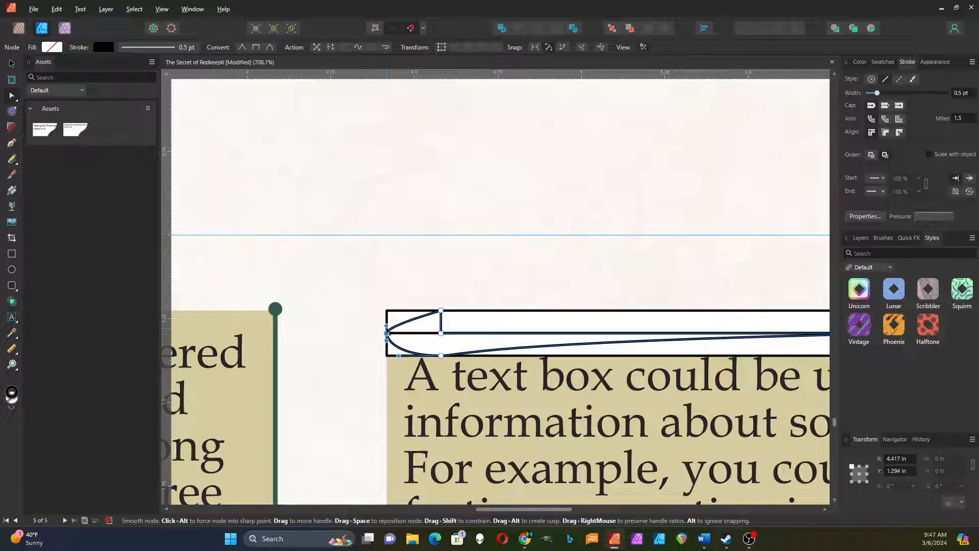
left_click_drag(388, 329, 390, 316)
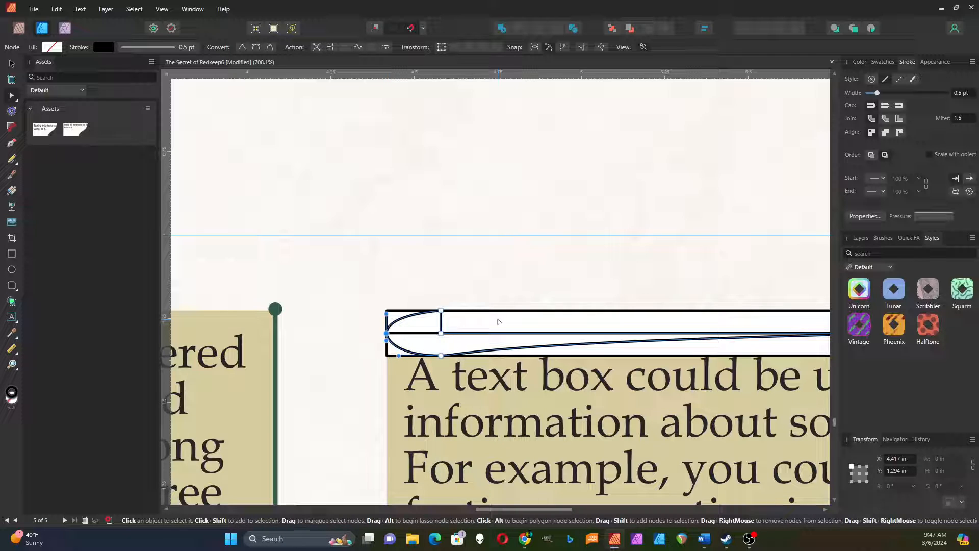
Delete the upper white bar above the text box, keeping the curved outline
scroll(487, 320, "right", 2)
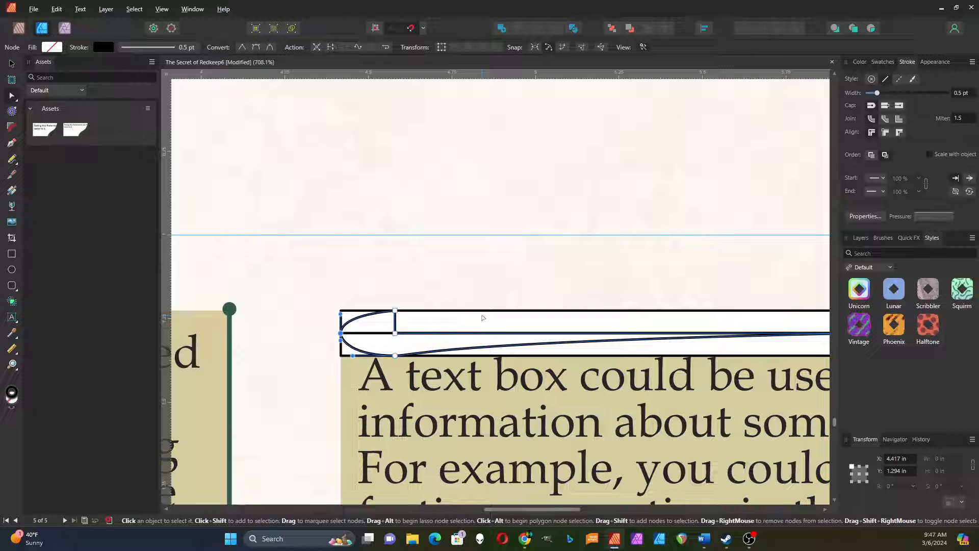
scroll(483, 318, "down", 4)
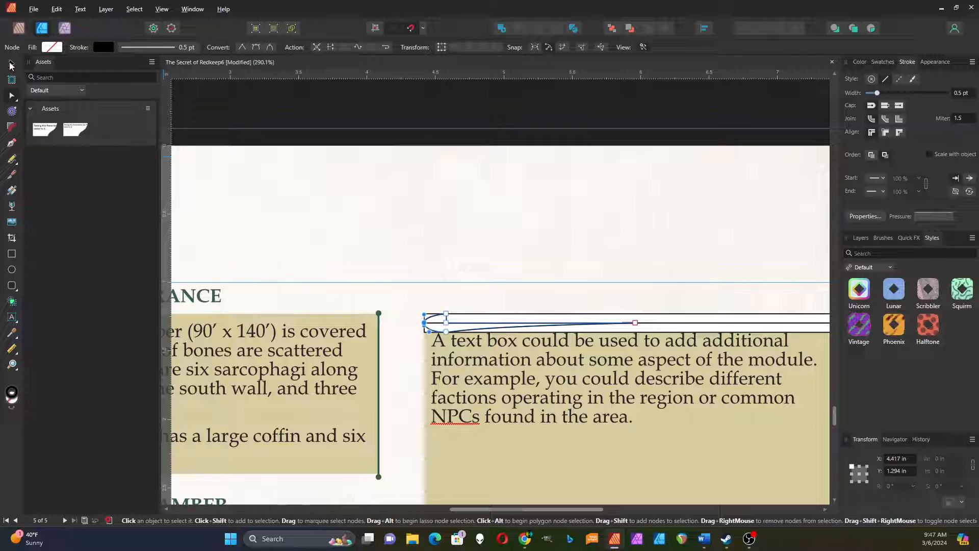
left_click(10, 65)
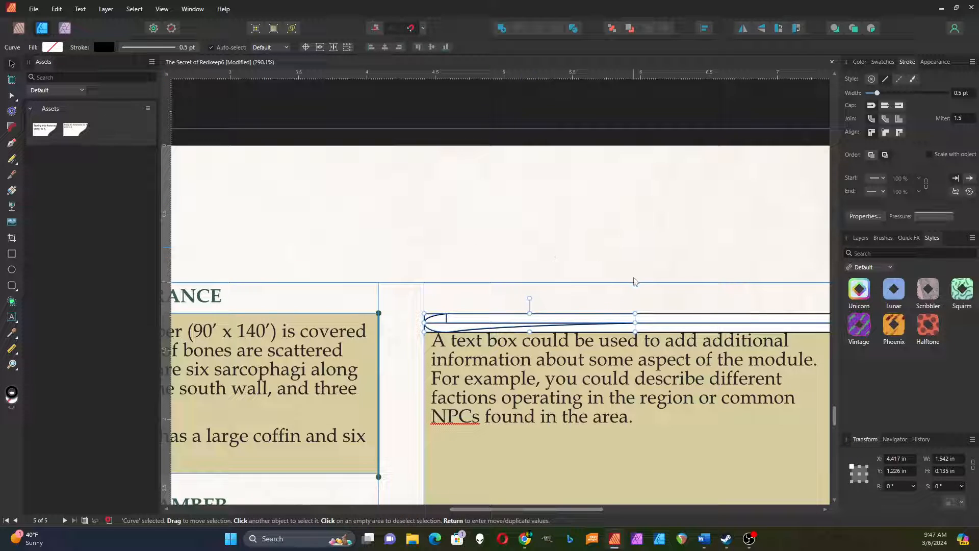
scroll(568, 283, "down", 2)
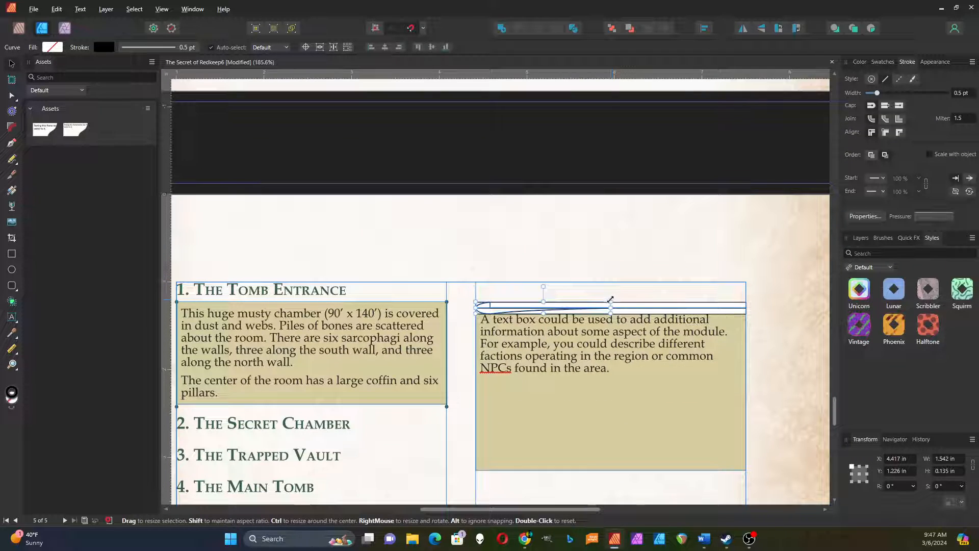
left_click(583, 305)
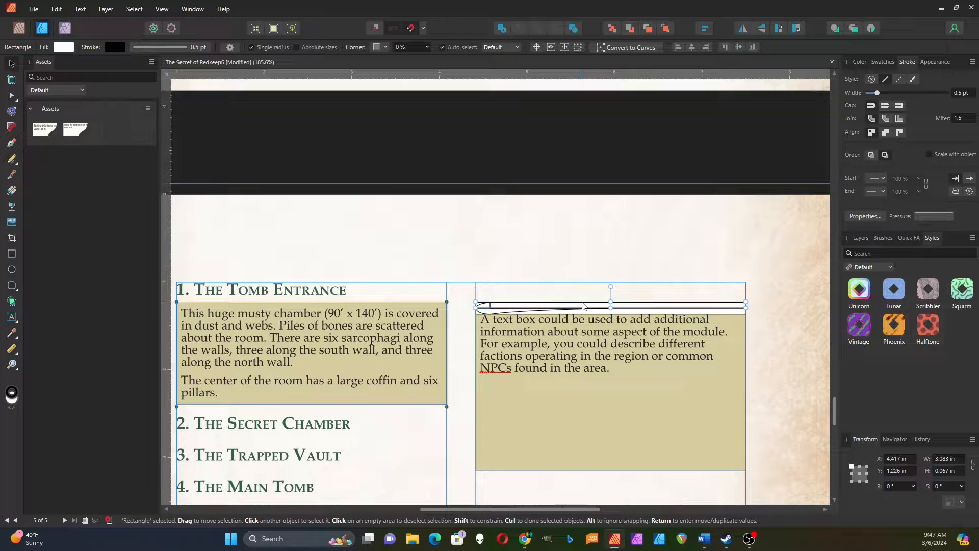
key("Delete")
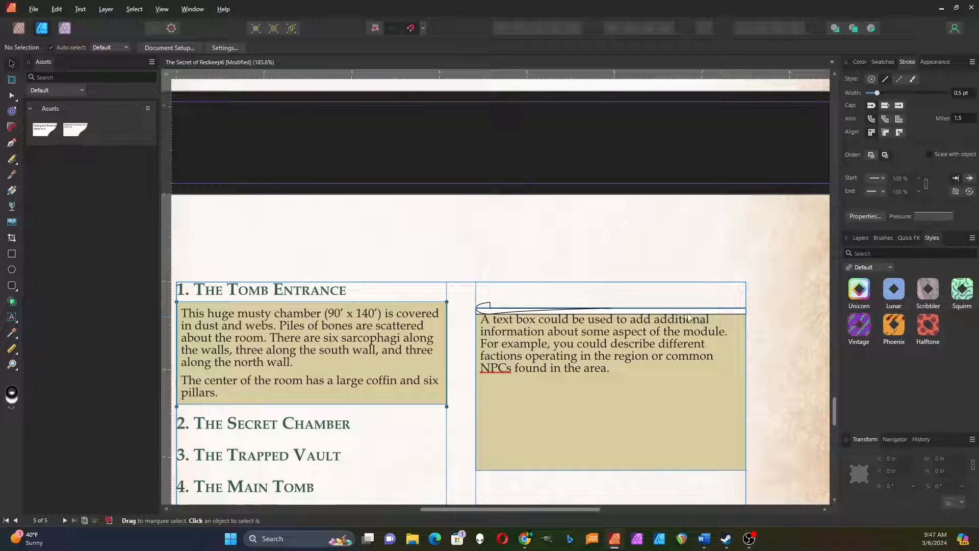
Delete the remaining white bar above the text box, keeping the curved outline
left_click(735, 313)
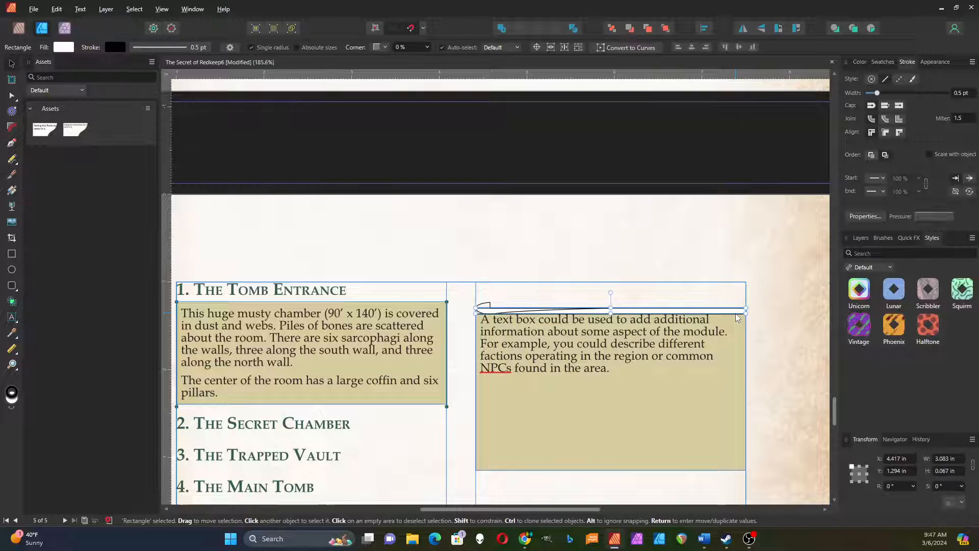
key("Delete")
Fill the curved outline with the dark green used on the page and remove its stroke
scroll(549, 307, "up", 3)
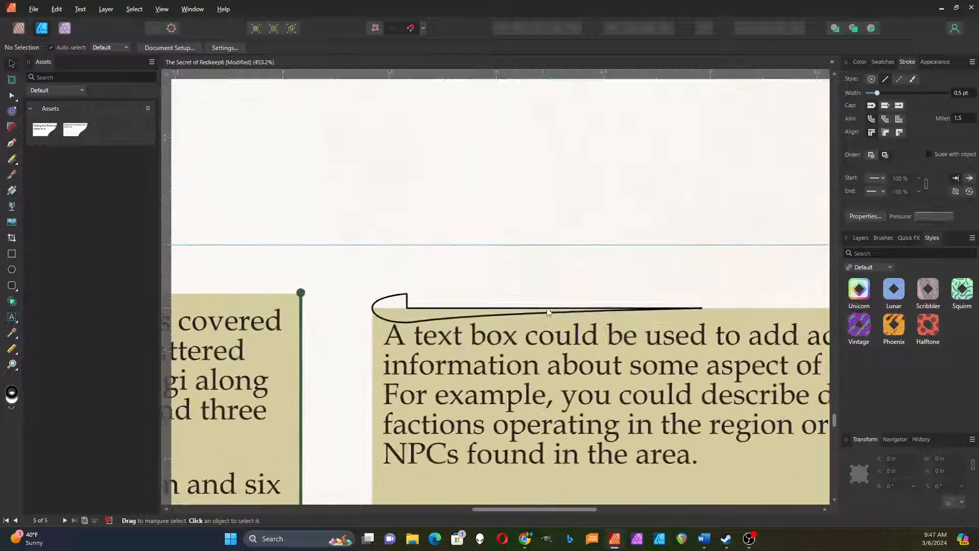
left_click(414, 308)
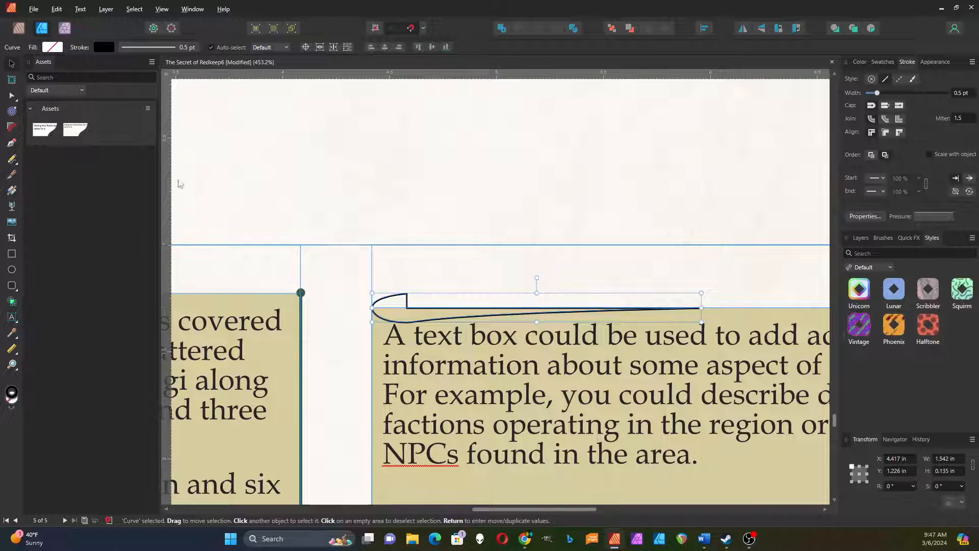
left_click(46, 49)
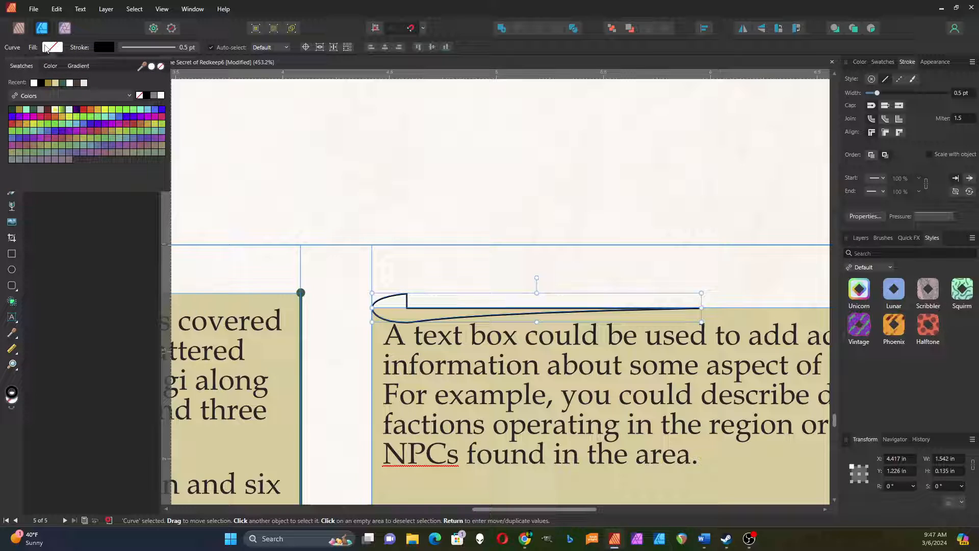
left_click(62, 83)
left_click(172, 47)
left_click(118, 69)
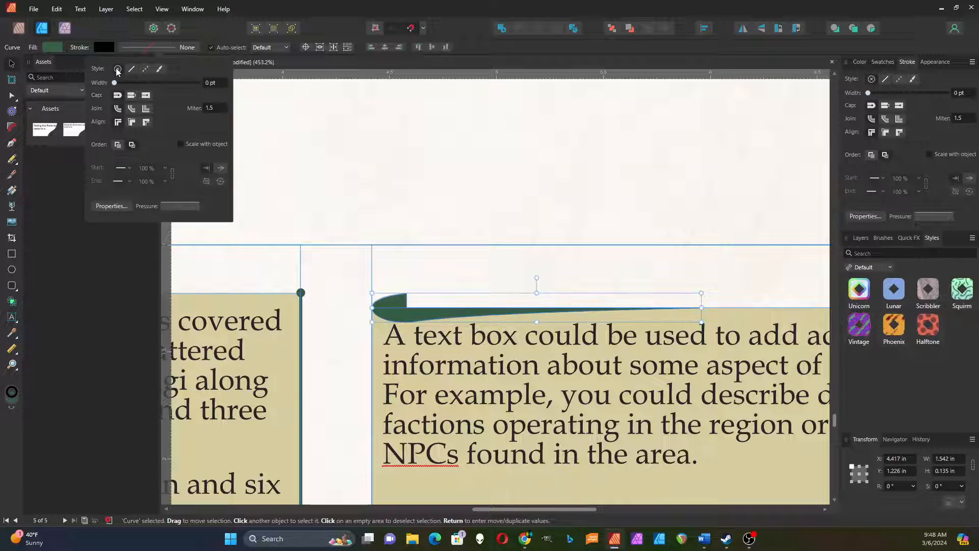
left_click(372, 176)
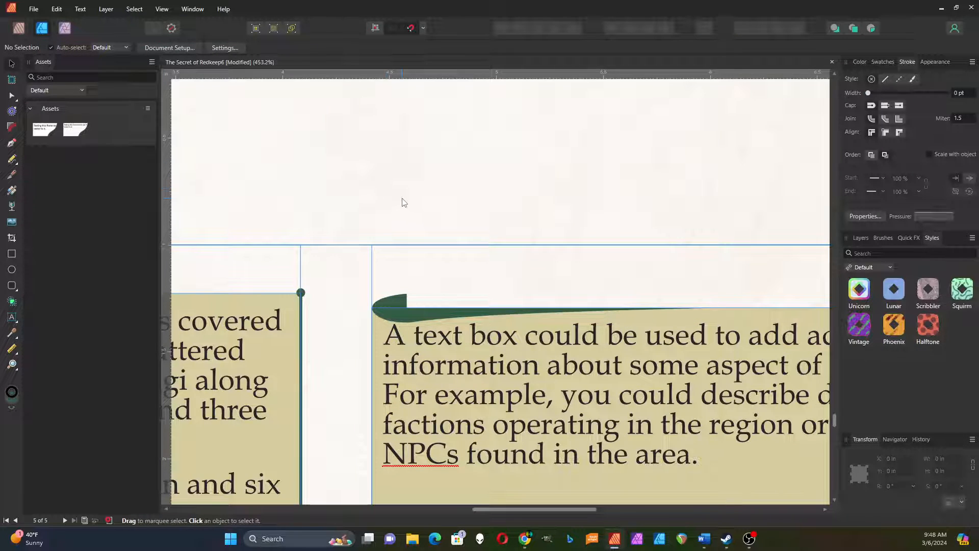
Flatten the green curve to about 0.1 in high and realign its straight edge with the text box's upper edge
scroll(488, 236, "down", 3)
scroll(388, 270, "up", 2)
left_click(388, 268)
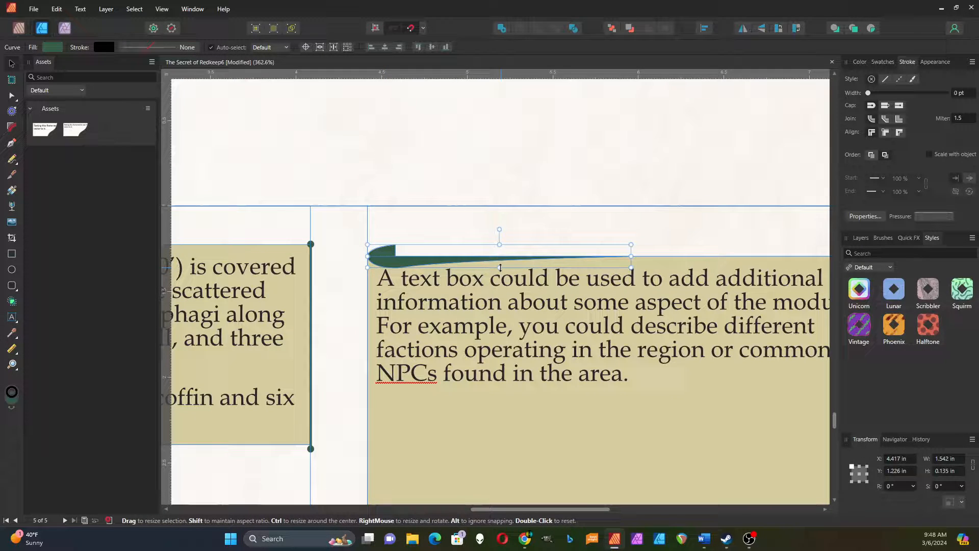
left_click_drag(500, 268, 499, 250)
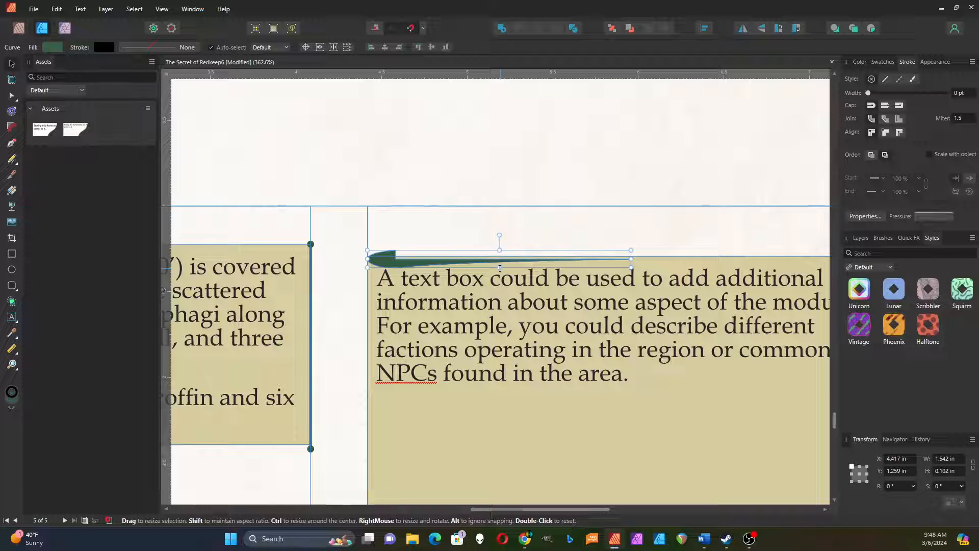
left_click_drag(500, 267, 499, 266)
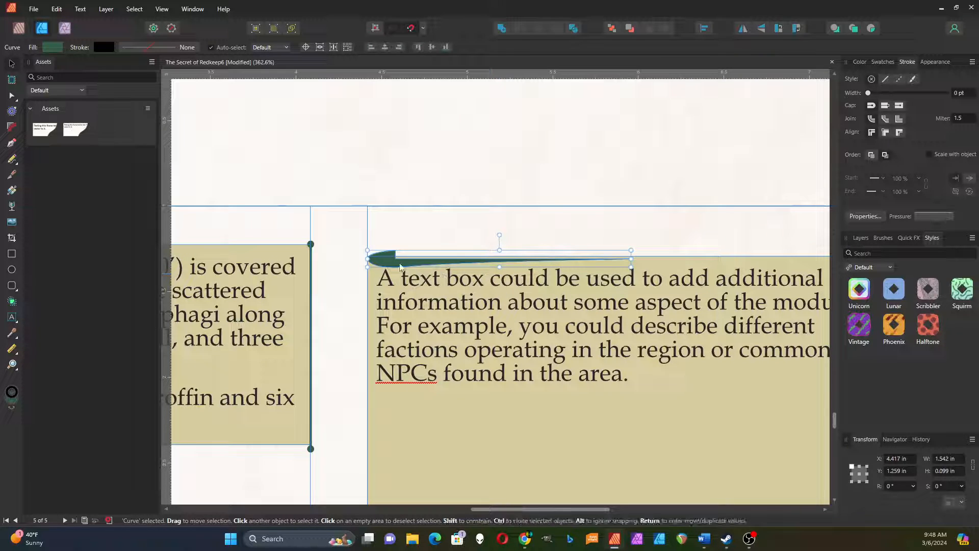
left_click_drag(399, 264, 400, 260)
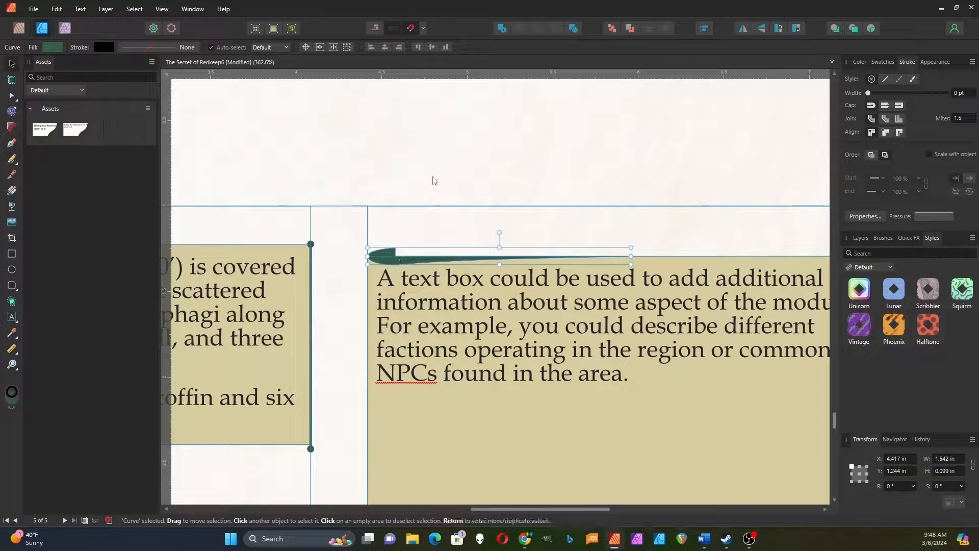
Duplicate the green curve, flip the copy horizontally, and place it against the text box's upper right corner to complete the border
scroll(434, 181, "down", 3)
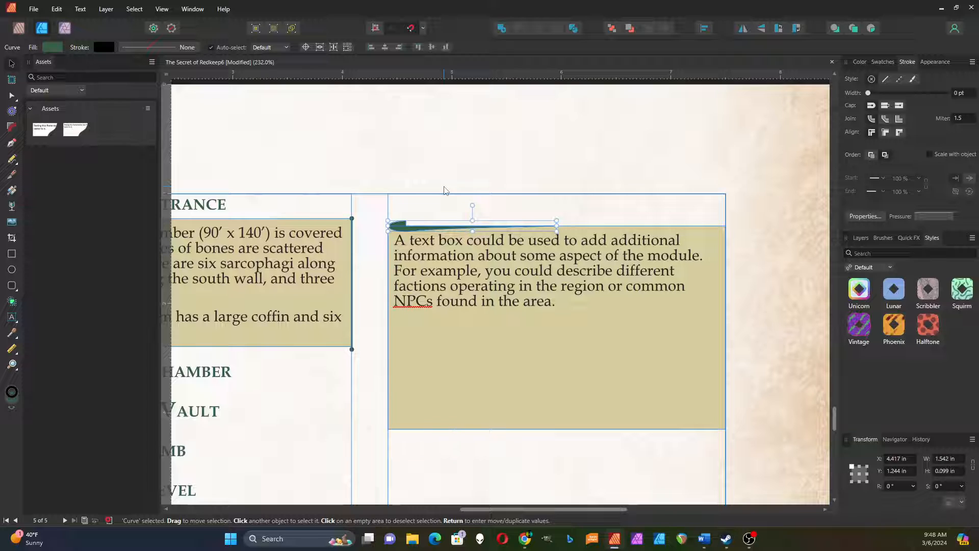
right_click(406, 227)
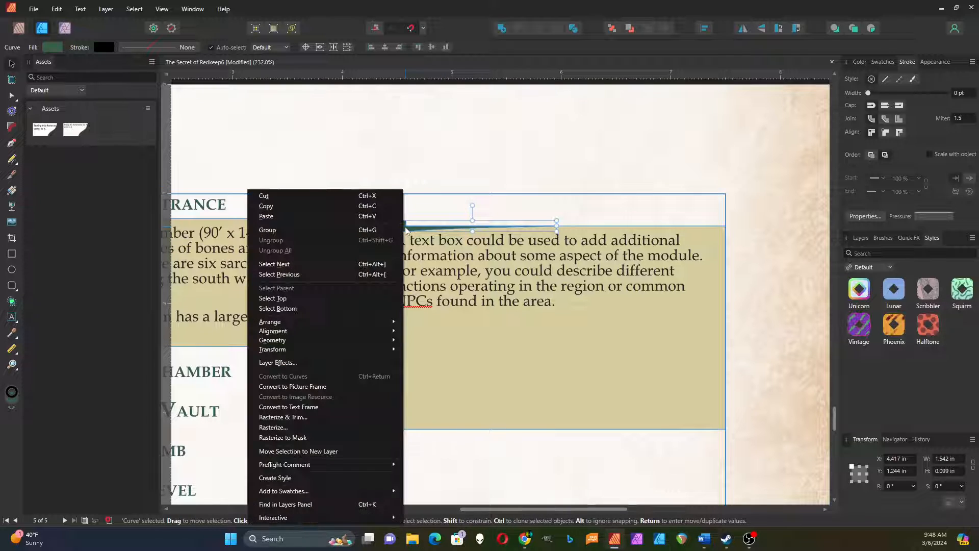
left_click(332, 206)
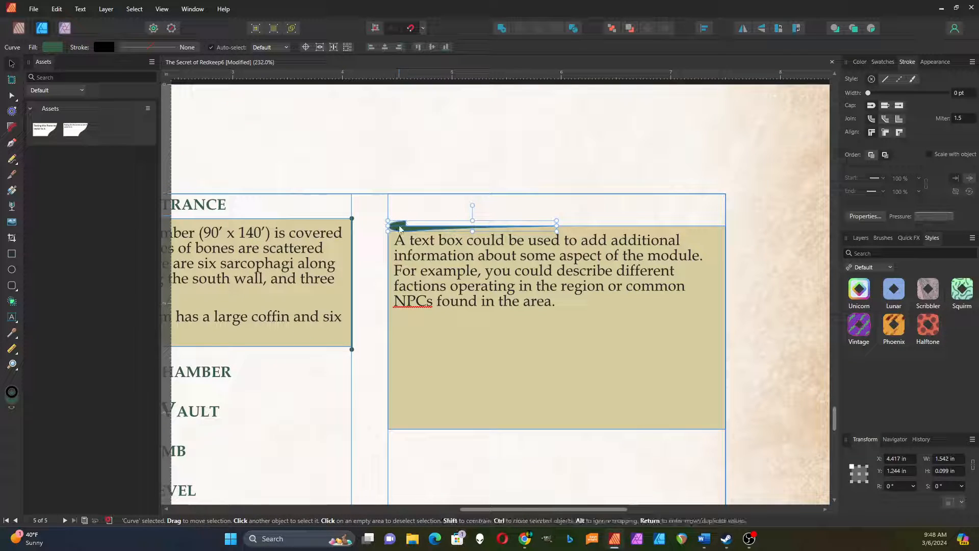
right_click(399, 228)
left_click(279, 216)
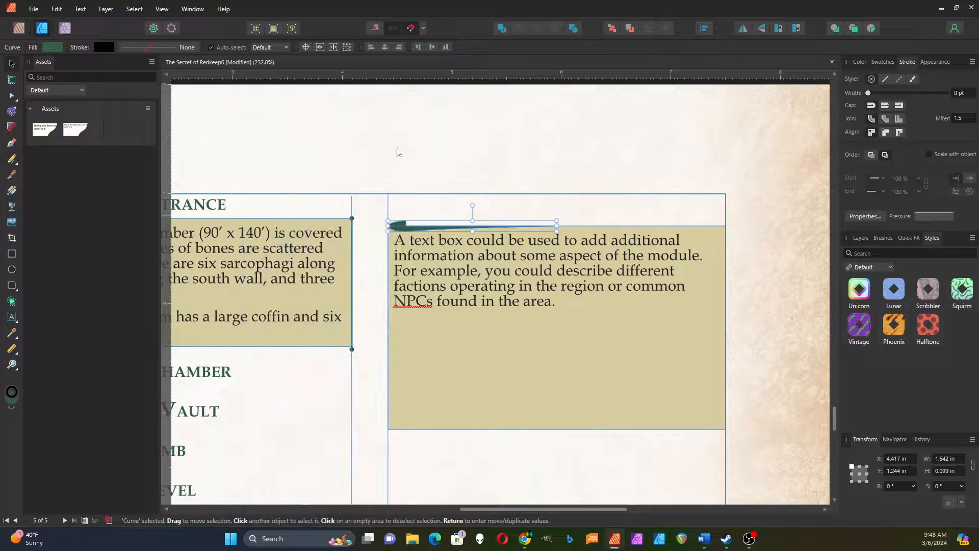
left_click(743, 28)
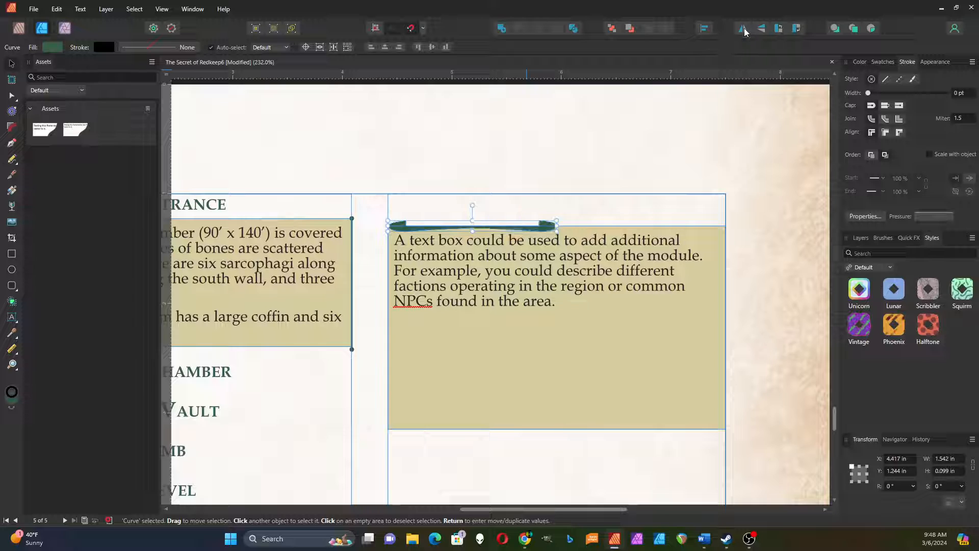
left_click_drag(546, 226, 714, 225)
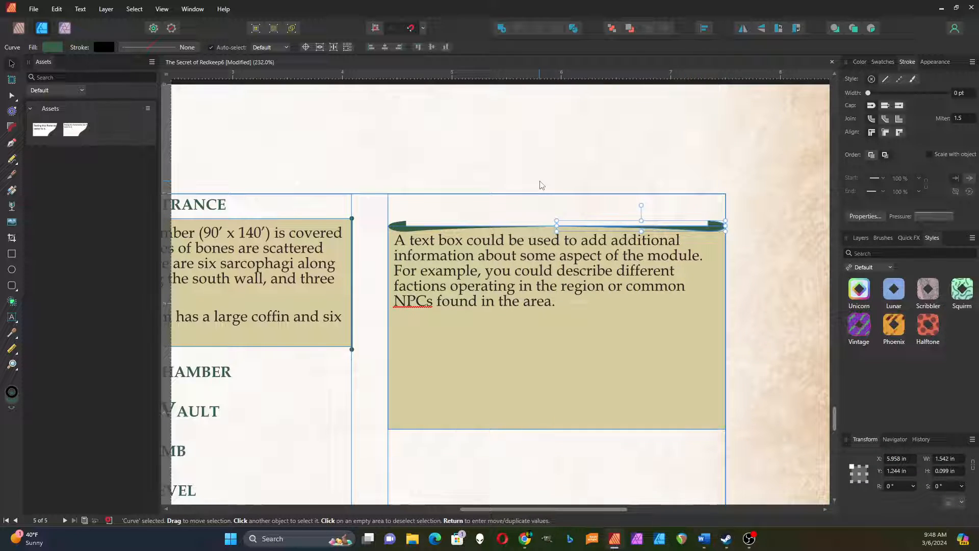
Combine the two green border halves into one shape with the Add operation
left_click(407, 231, "shift")
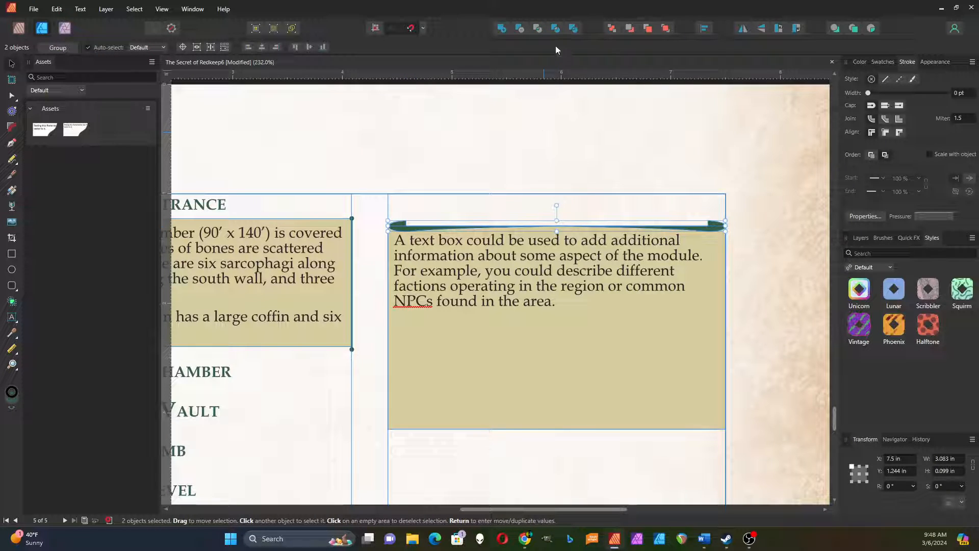
left_click(502, 30)
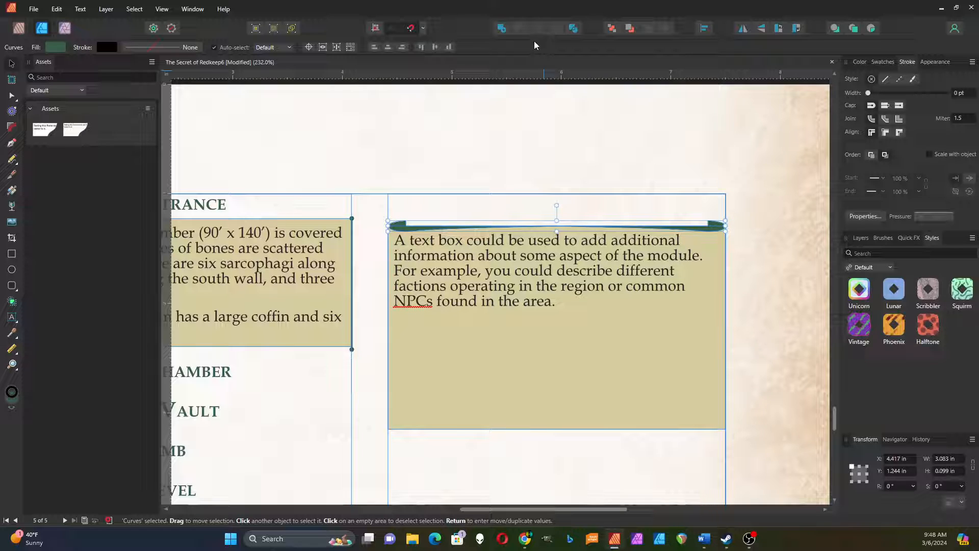
Place a vertically flipped copy of the green border along the text box's lower edge
left_click(761, 28)
mouse_move(397, 225)
left_mouse_down()
mouse_move(394, 434)
mouse_move(414, 409)
left_mouse_up()
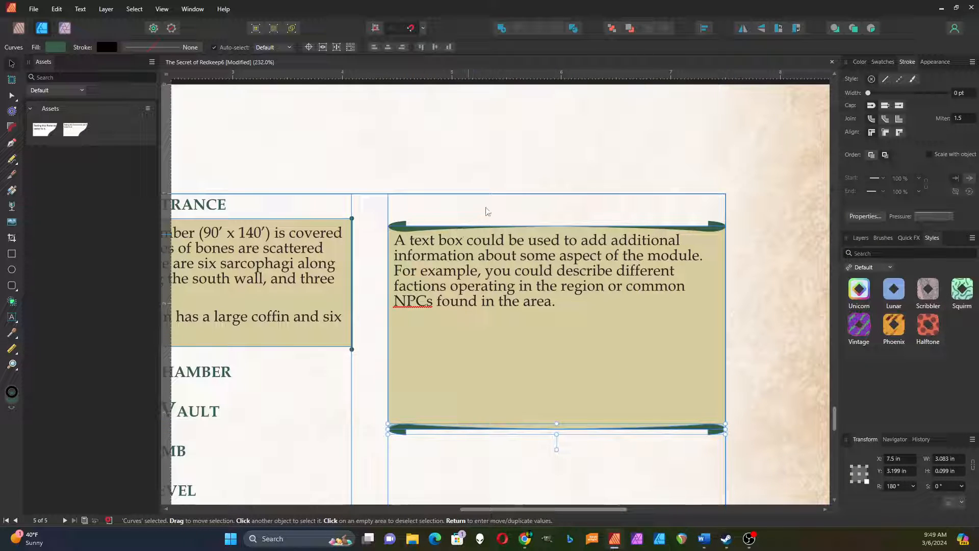
left_click(470, 159)
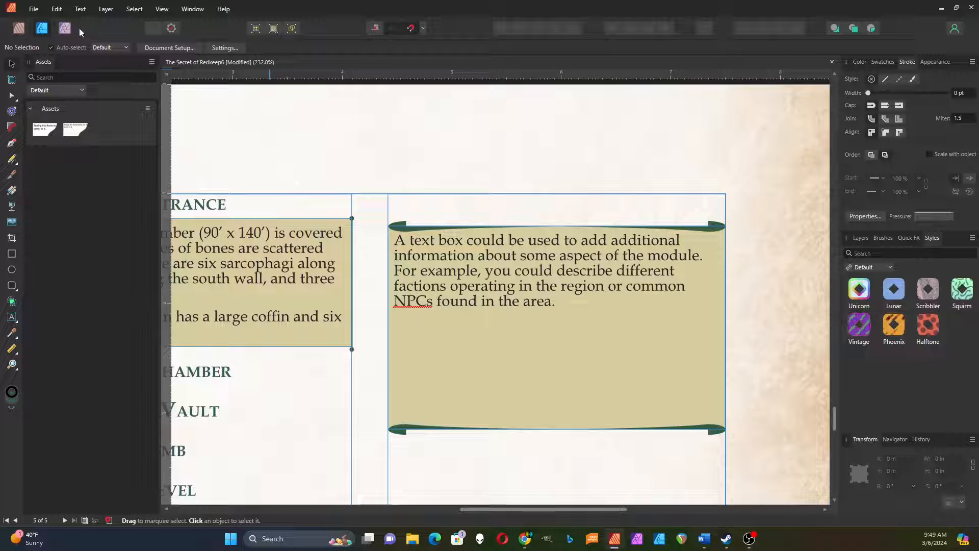
Switch to the Publisher persona and preview the page without guides, returning to the normal view
left_click(19, 28)
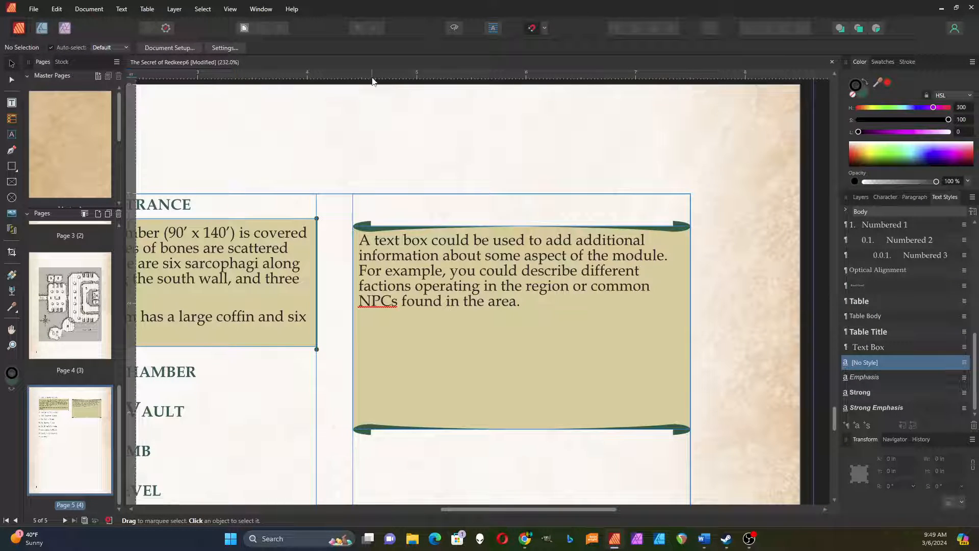
left_click(454, 29)
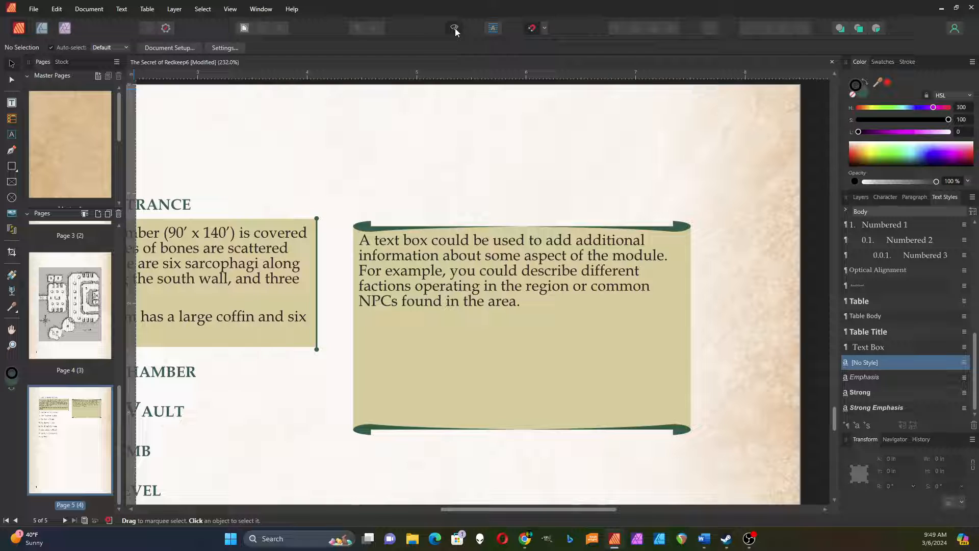
left_click(455, 29)
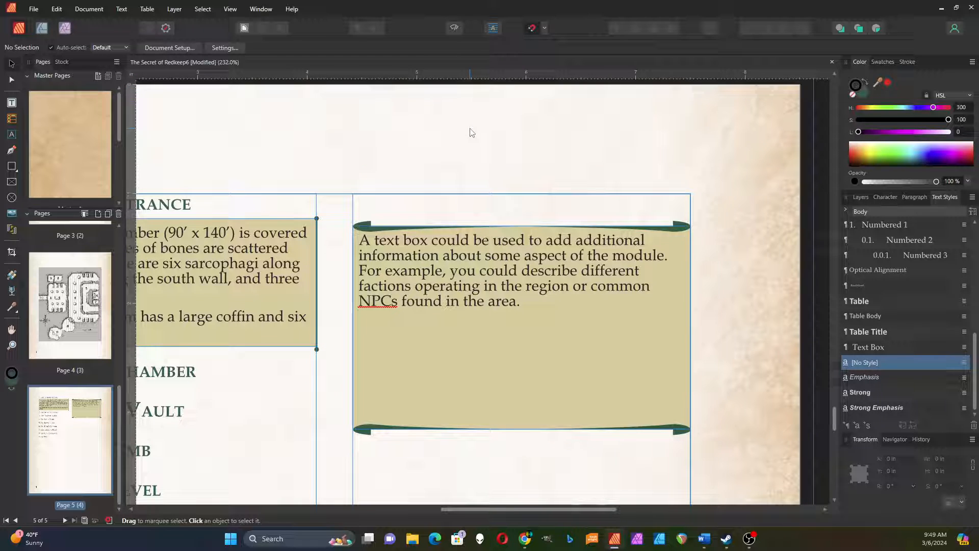
Try shortening only the text frame to about 0.93 in high, and undo the resize
left_click(474, 383)
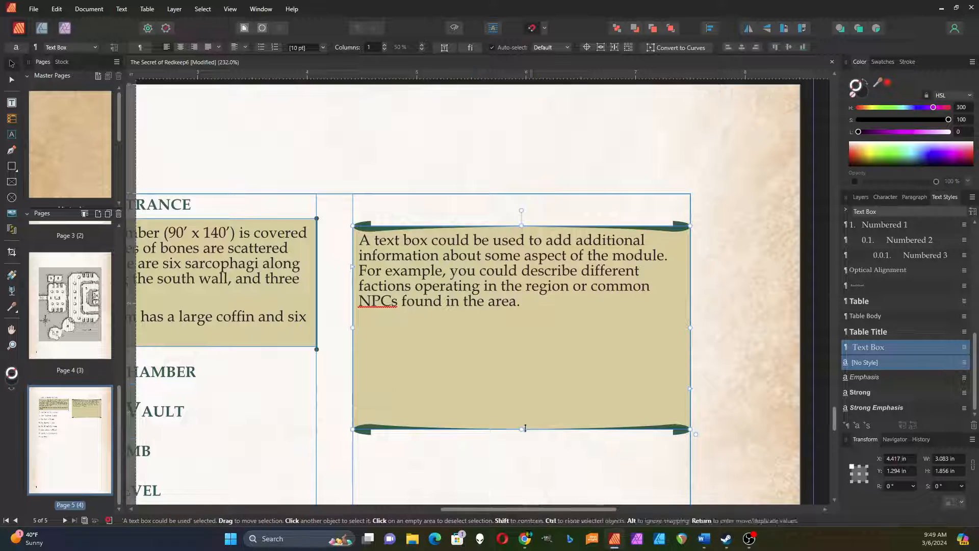
left_click_drag(526, 428, 521, 327)
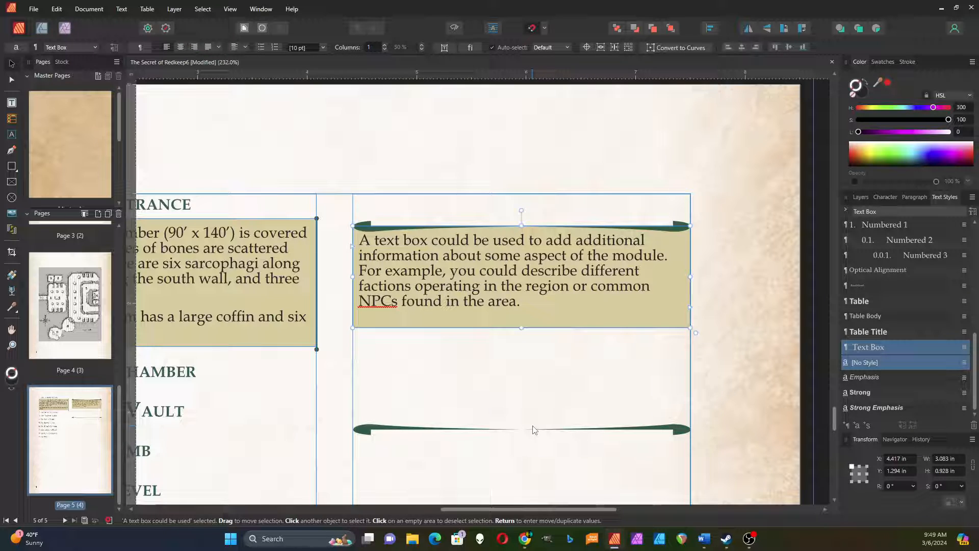
key("ctrl+z")
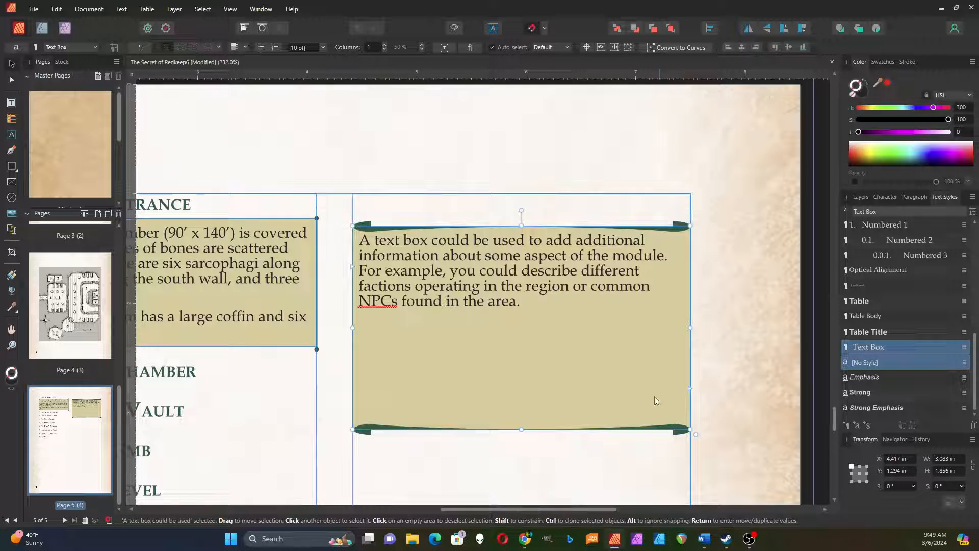
Try grouping the text frame with both borders and shortening the group to about 1.09 in, and undo the resize and ungroup
left_click(671, 431)
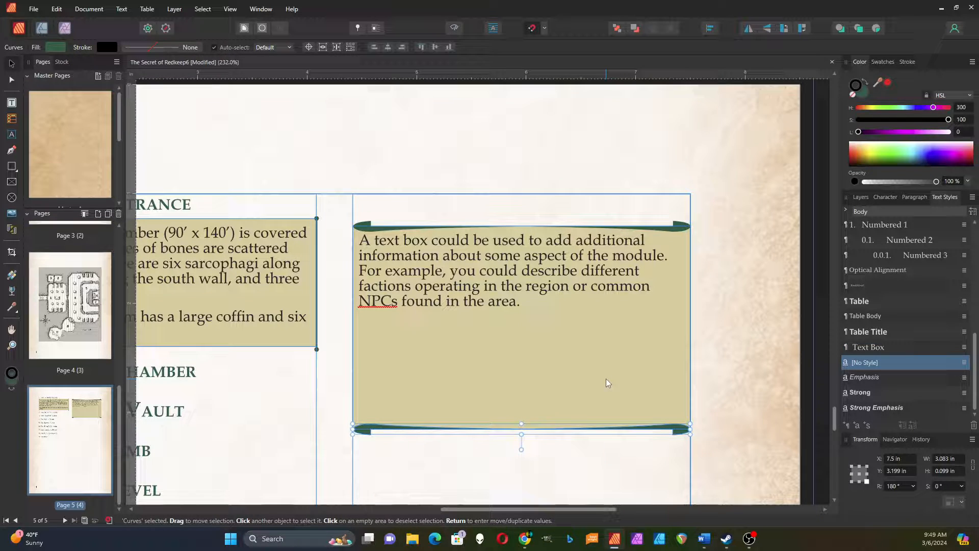
left_click(606, 378, "shift")
left_click(679, 225, "shift")
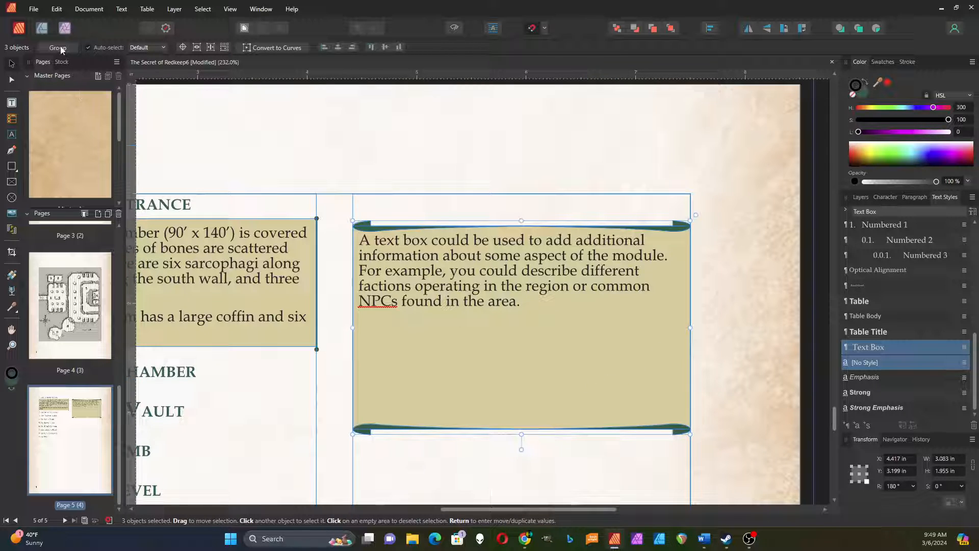
key("ctrl+g")
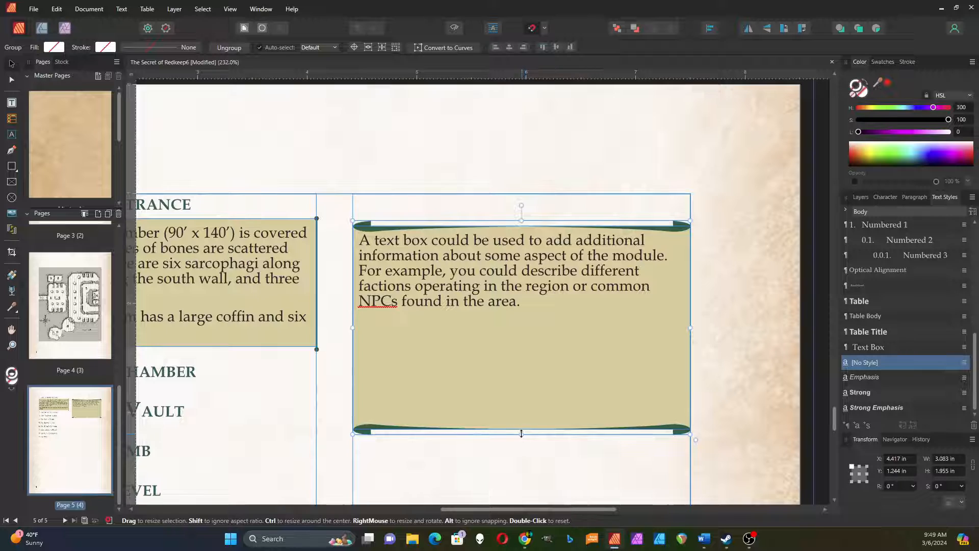
left_click_drag(511, 434, 512, 339)
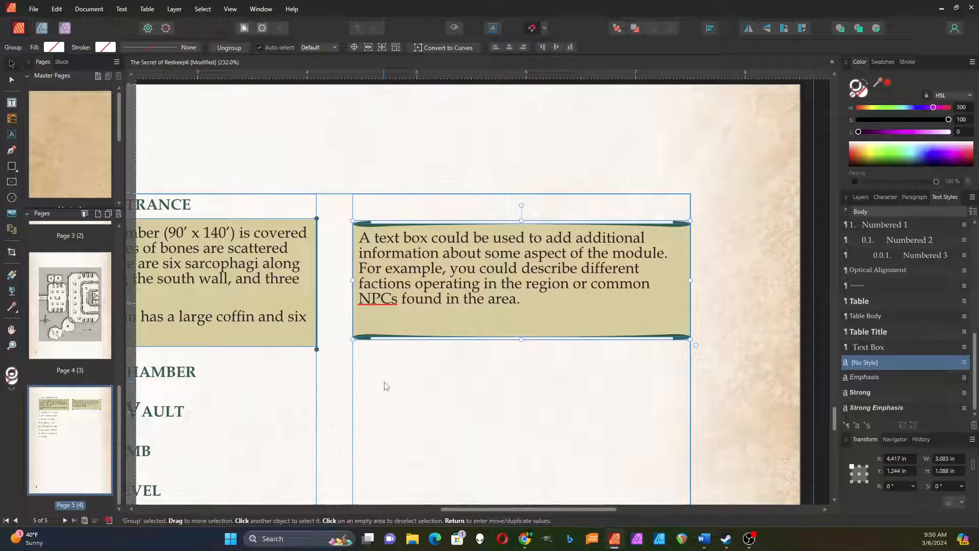
key("ctrl+z")
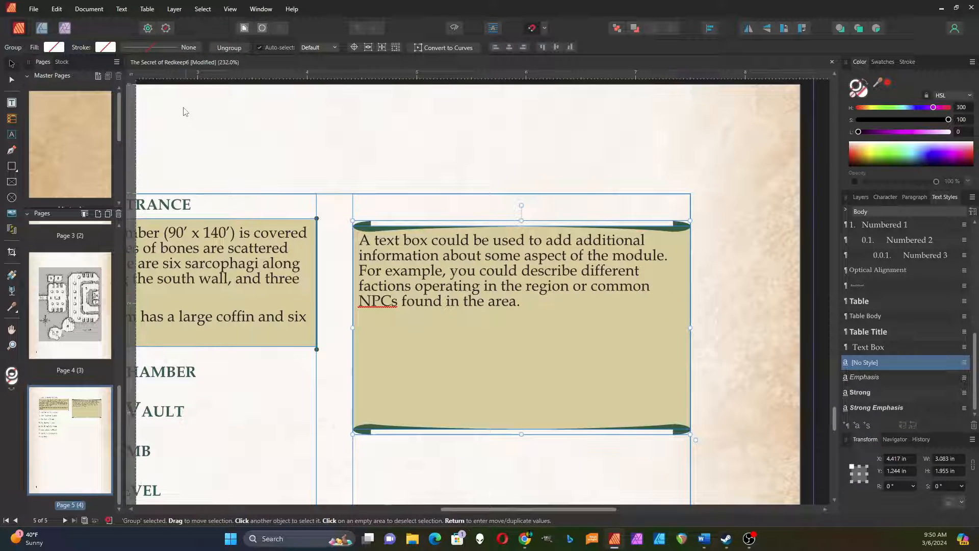
left_click(230, 48)
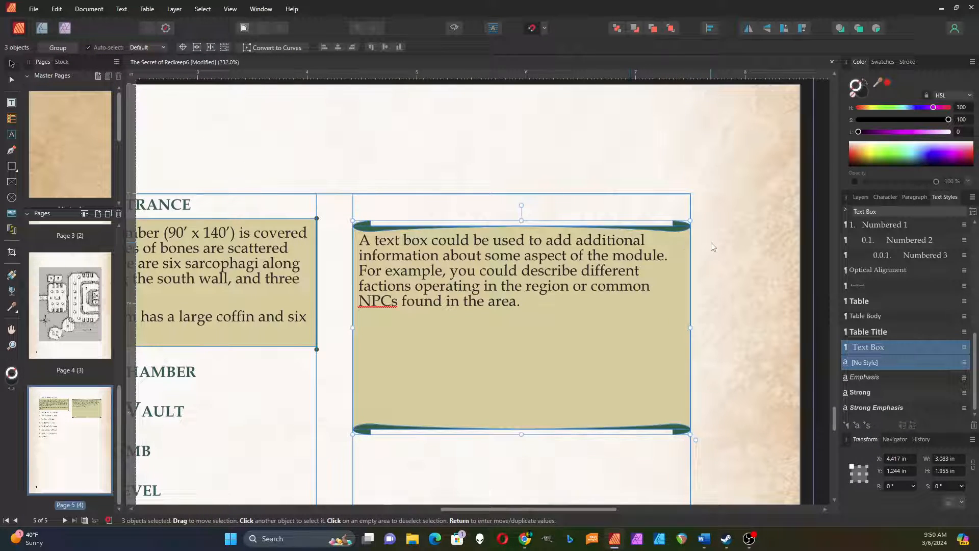
Pin the upper green border to the text box's text with Float with Text
left_click(688, 248)
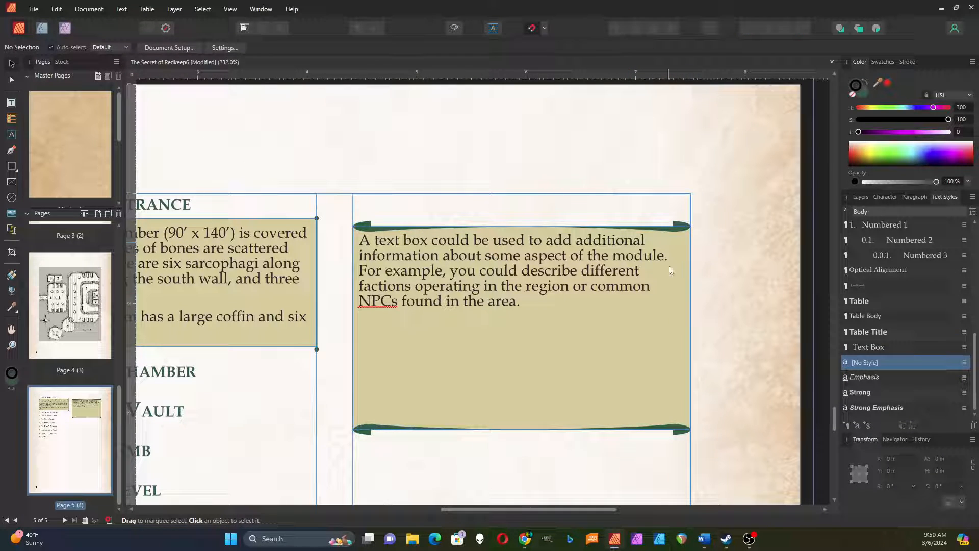
left_click(679, 227)
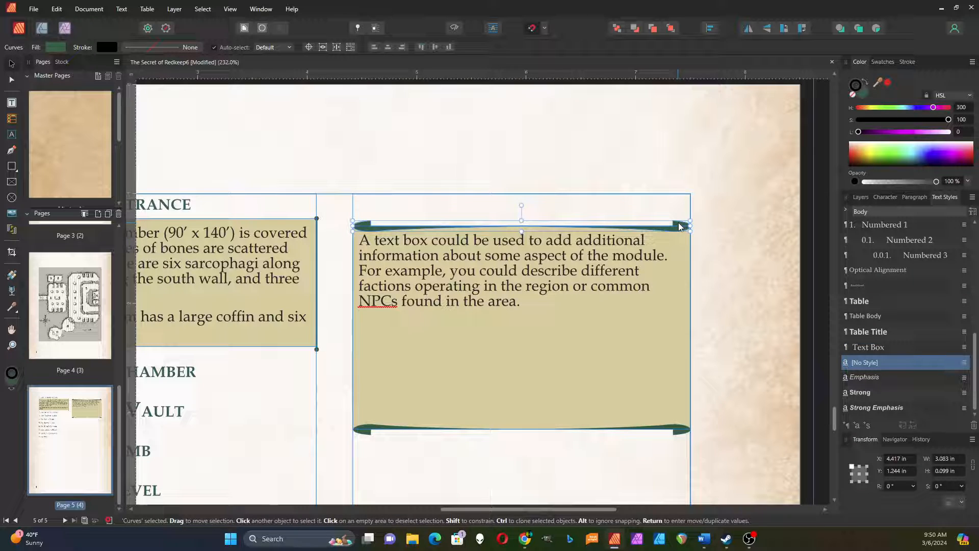
left_click(355, 30)
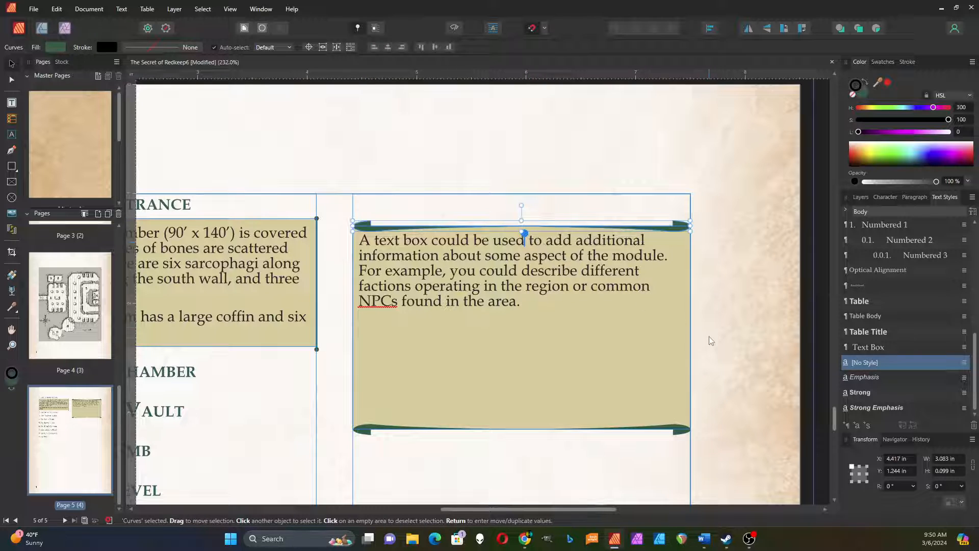
Examine the upper green border's nesting within the text box's layers and its pinning alignment and offset settings
left_click(859, 197)
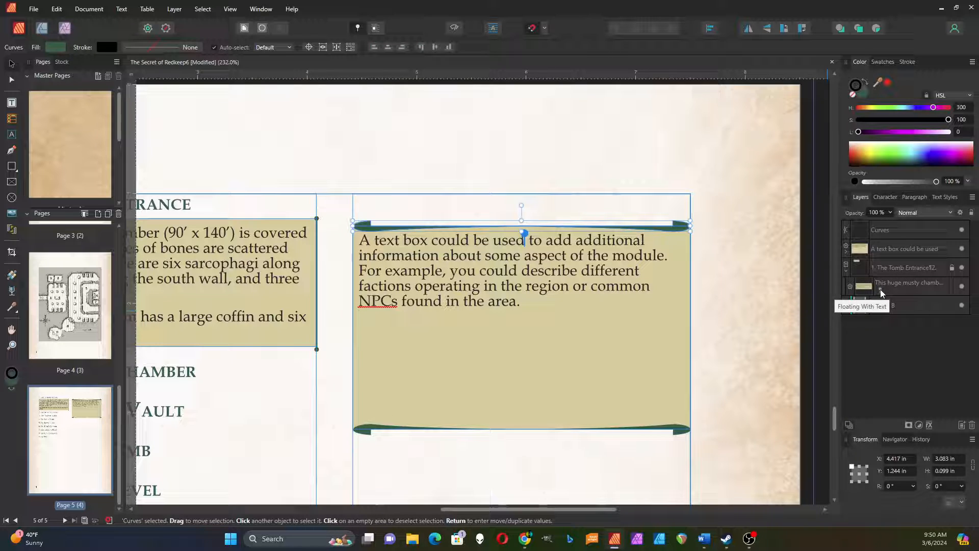
left_click(846, 253)
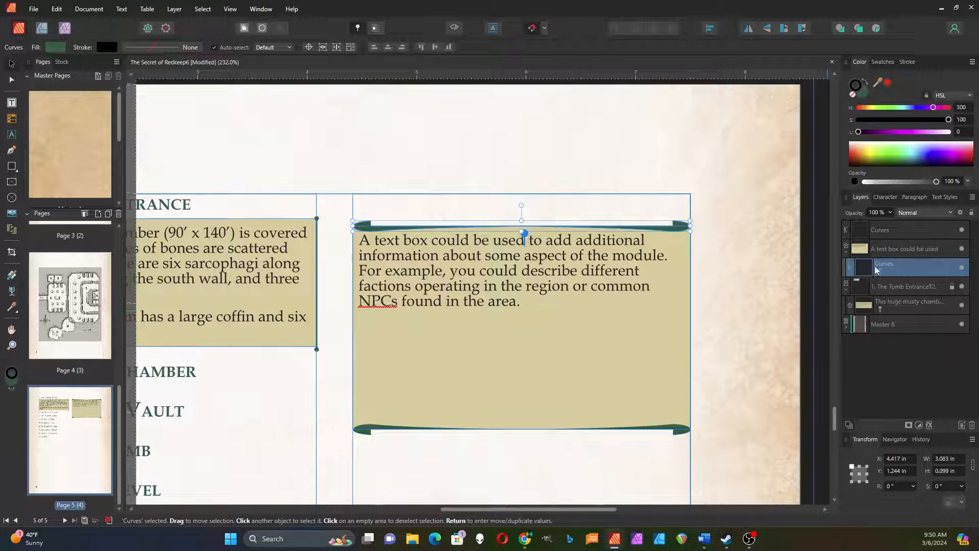
left_click(881, 272)
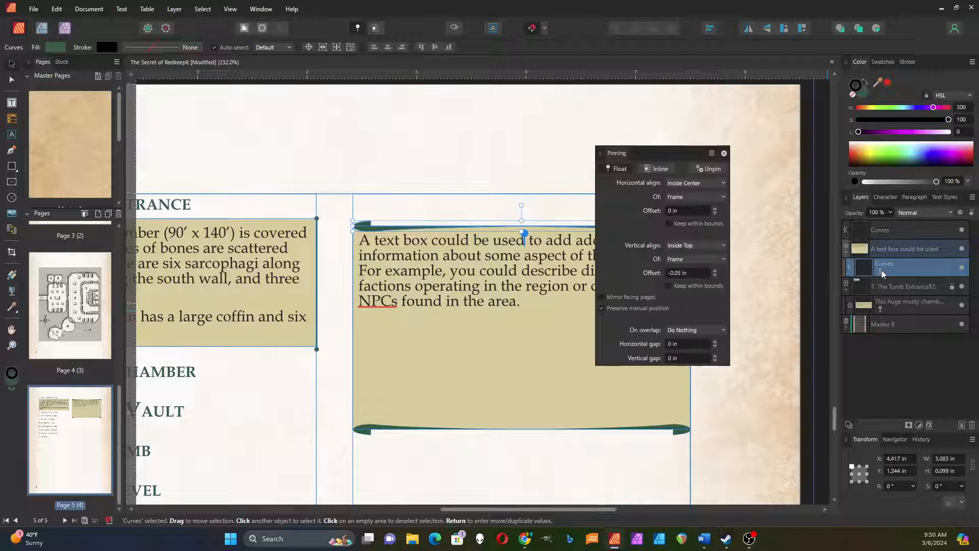
left_click_drag(678, 151, 723, 158)
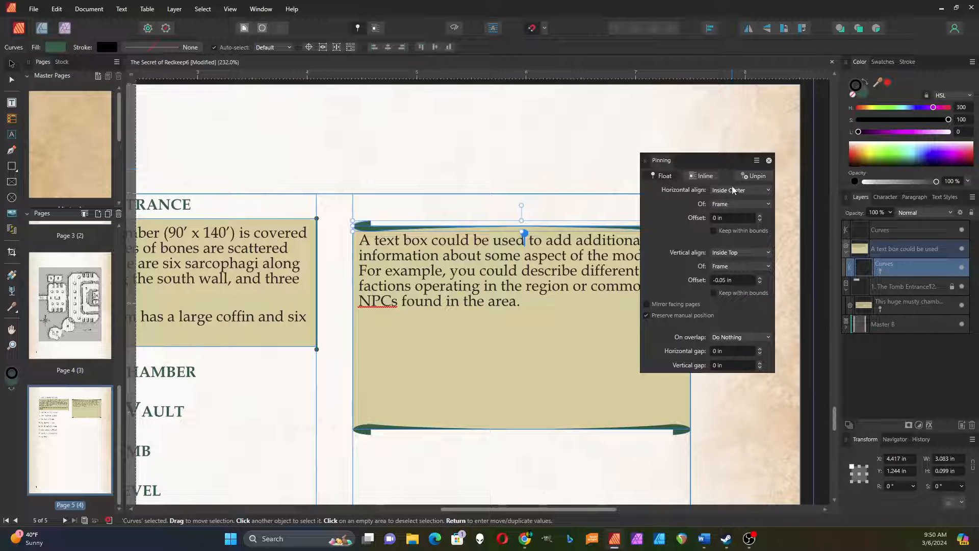
left_click_drag(717, 155, 730, 155)
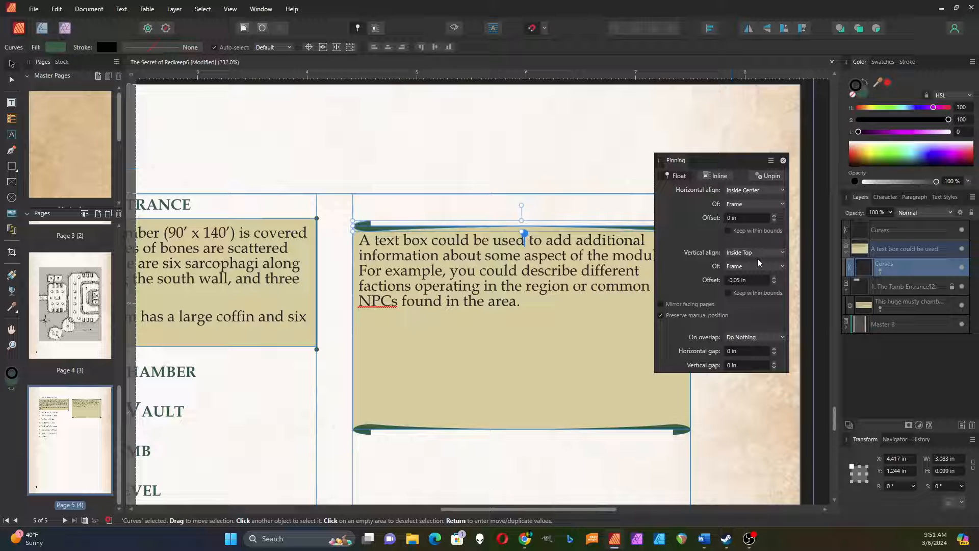
left_click(783, 160)
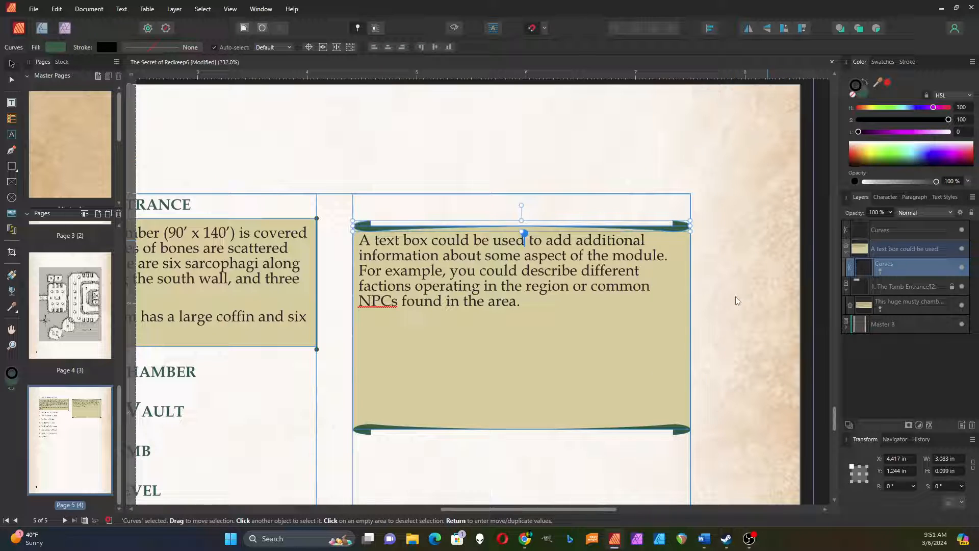
Pin the lower green border to the text box's text with Float with Text and check its pinning settings
left_click(687, 430)
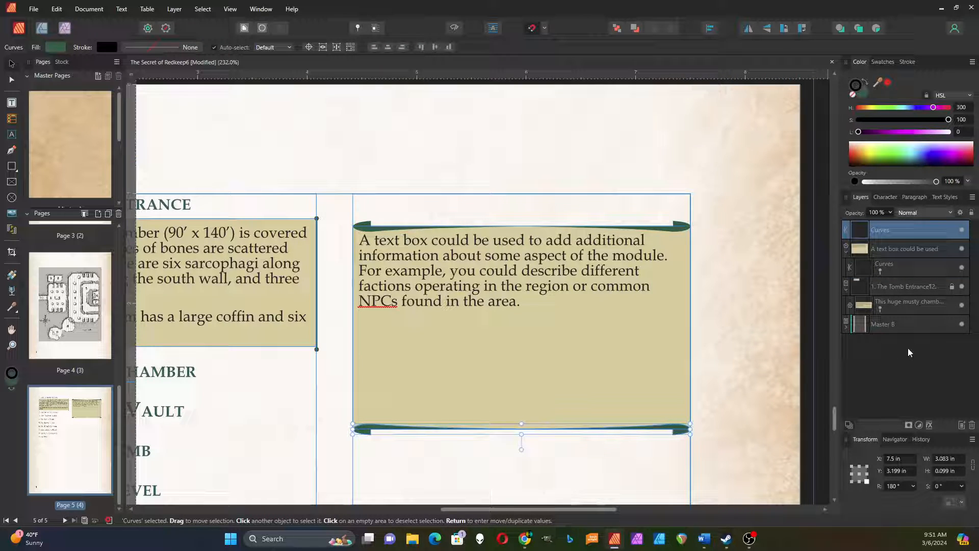
left_click(357, 28)
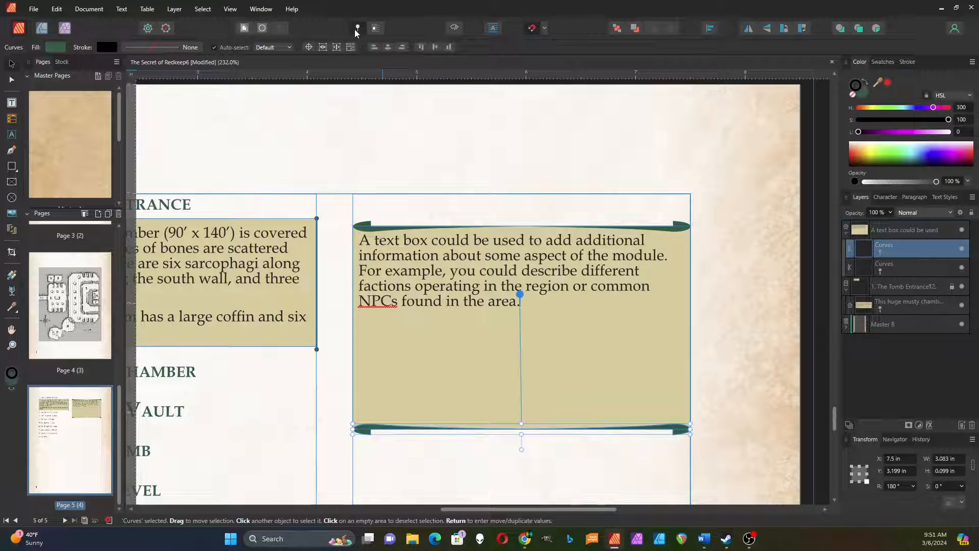
left_click(882, 254)
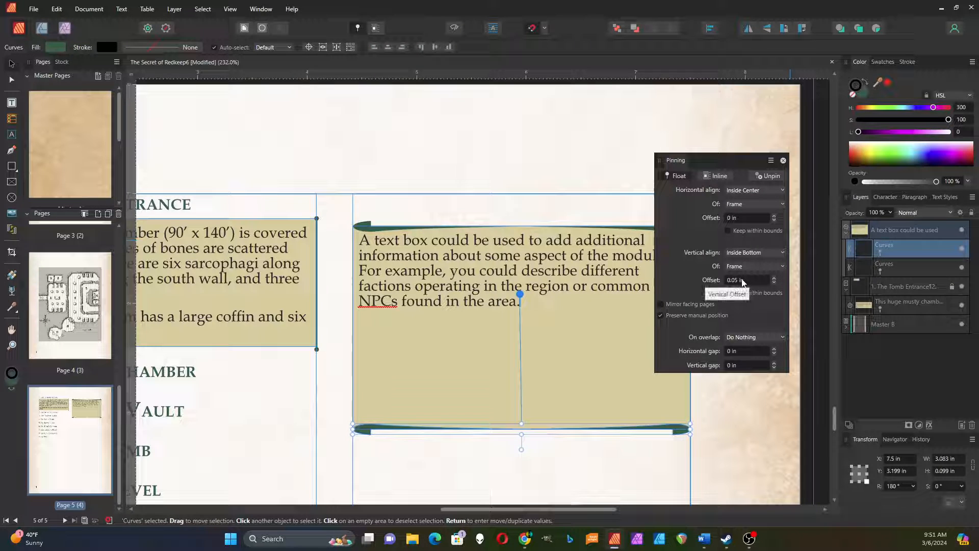
left_click(783, 160)
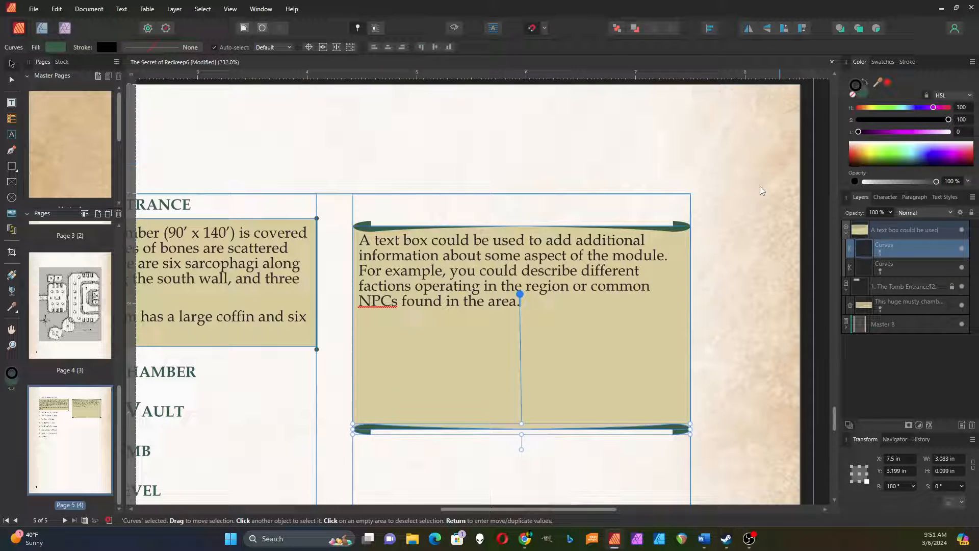
Shorten the text box to about 0.89 in high and move it up to the head of the second column
left_click(596, 388)
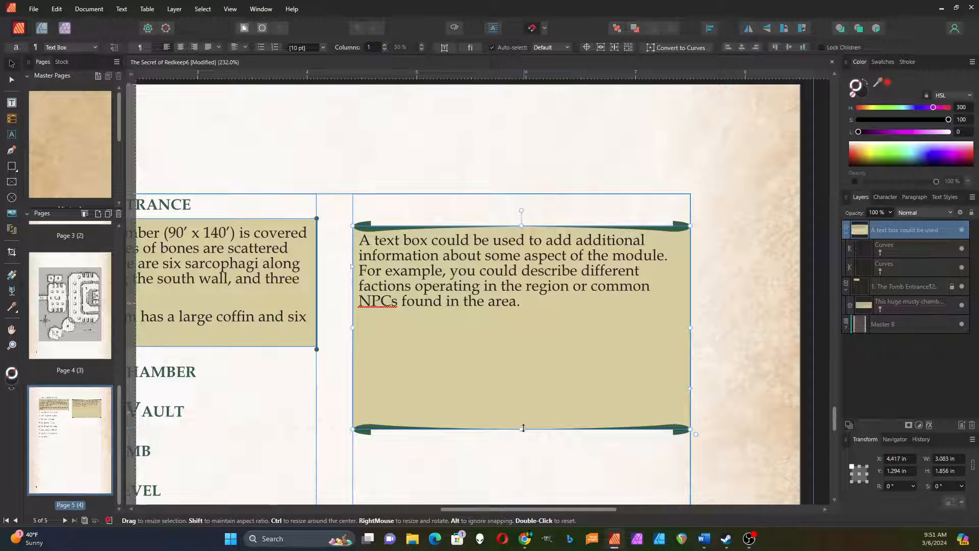
left_click_drag(522, 429, 522, 323)
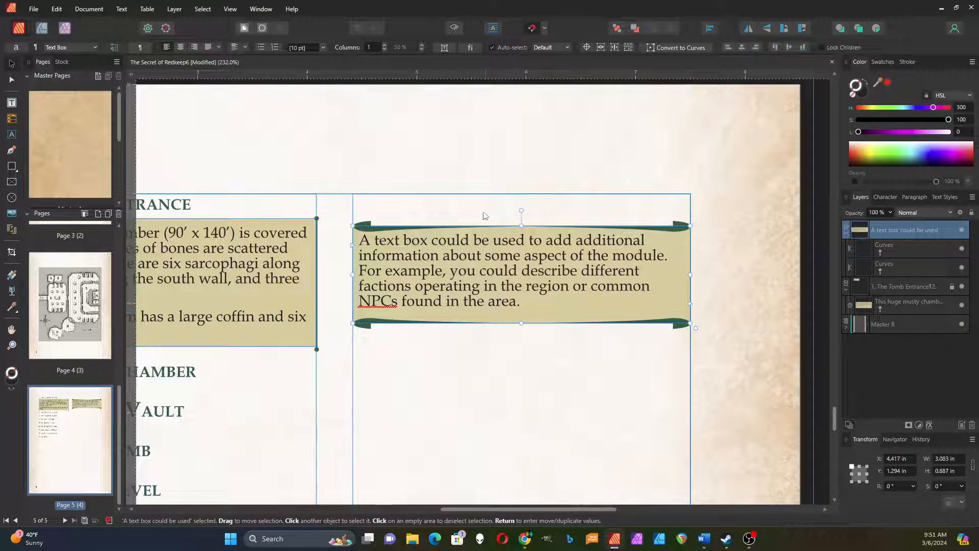
left_click_drag(671, 276, 672, 246)
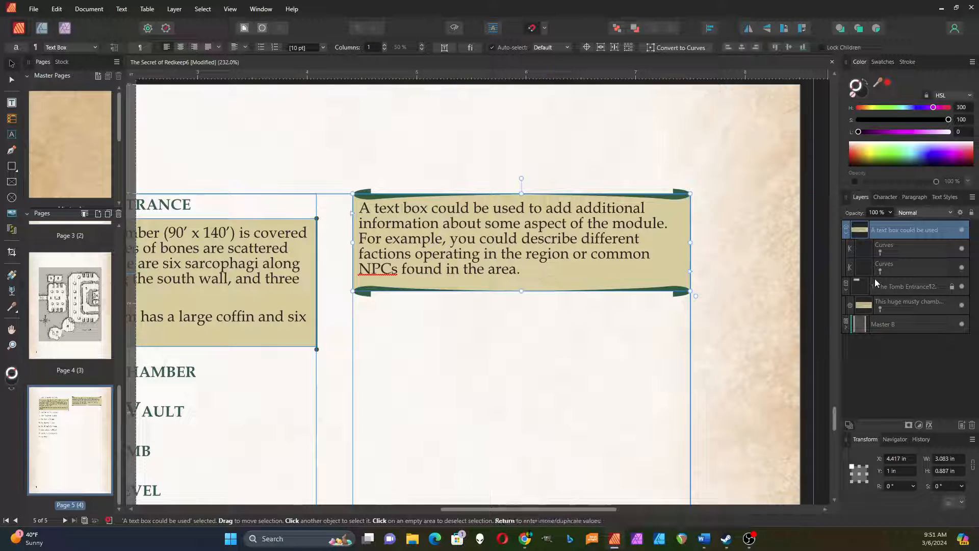
Collapse the text box's nested layers and set its text wrap style to Jump
left_click(845, 235)
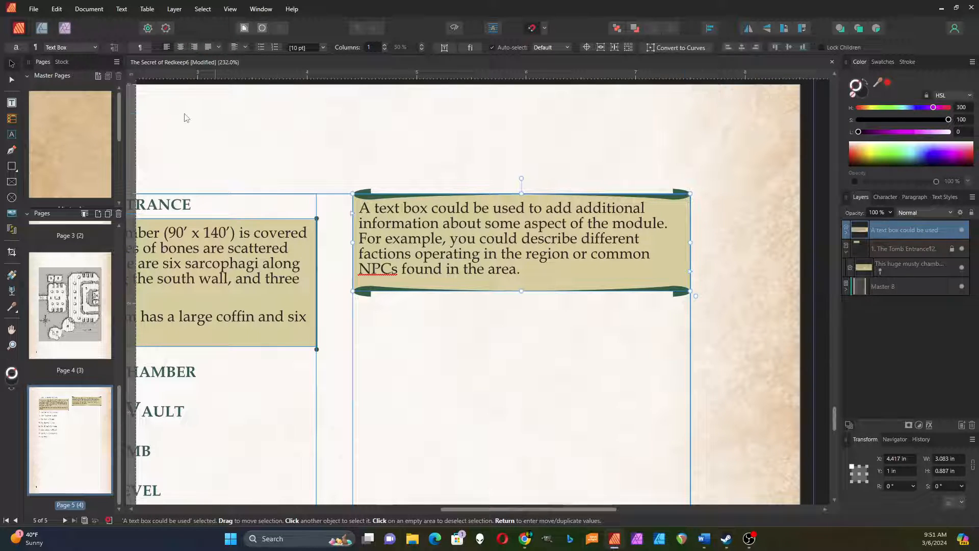
left_click(242, 30)
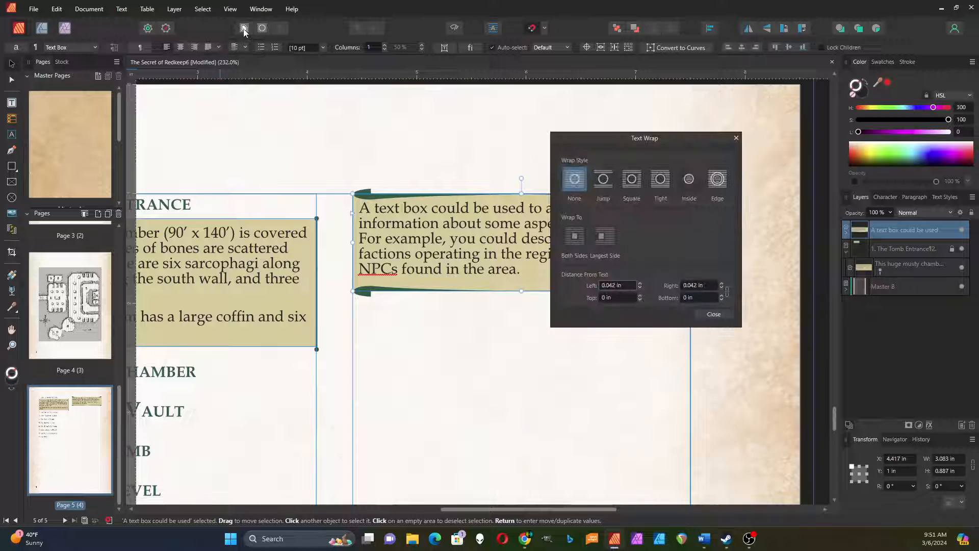
left_click(603, 182)
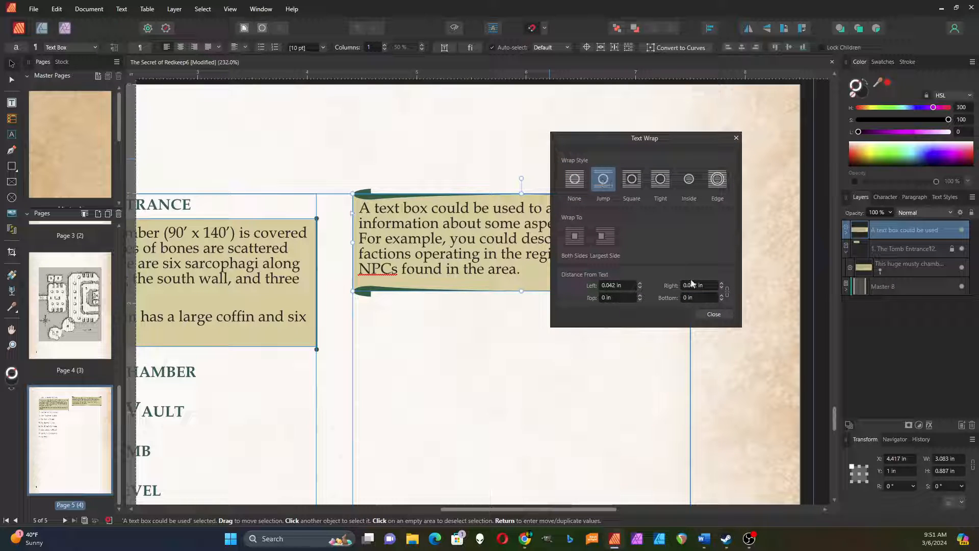
left_click(714, 314)
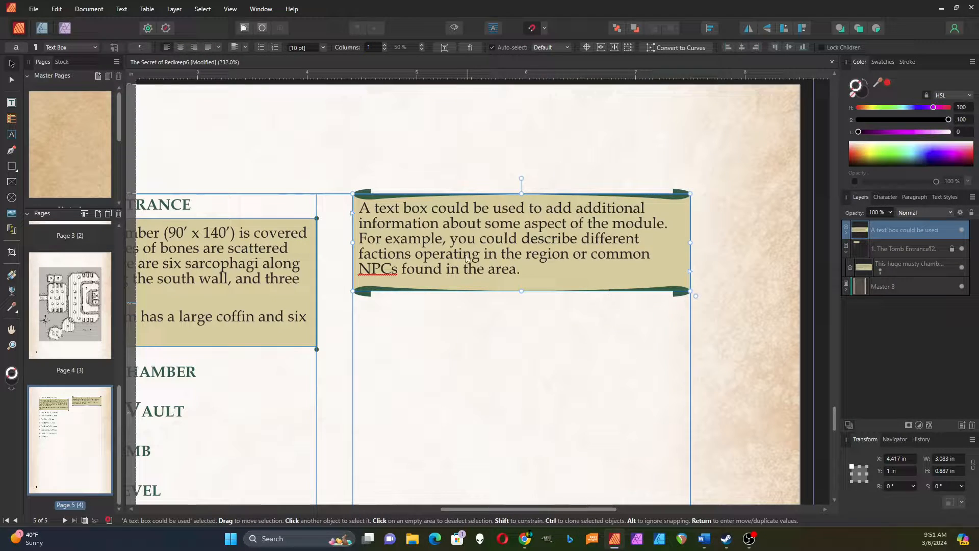
Insert blank lines after the "8. The Cave Entrance" heading until "9. The Pool" flows into the second column below the text box
scroll(466, 259, "down", 3)
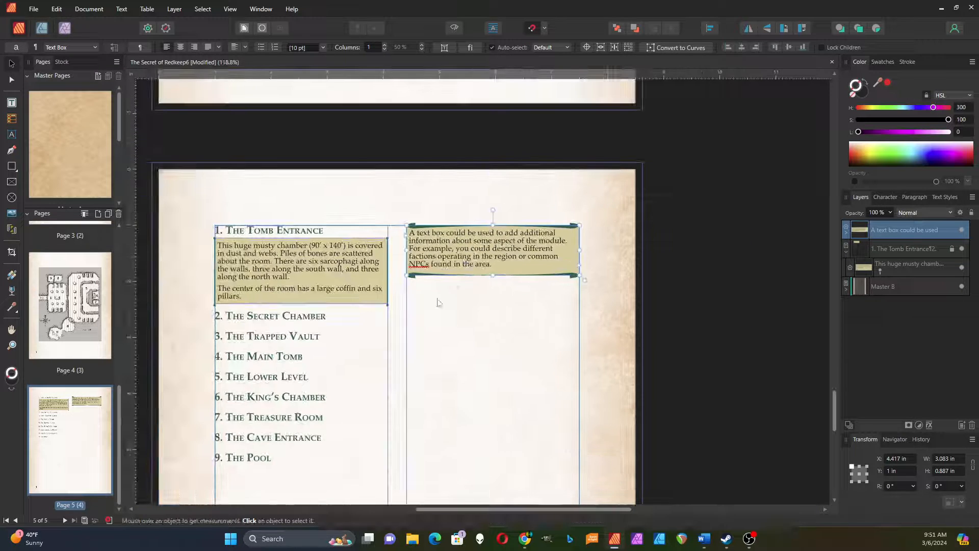
left_click(233, 447)
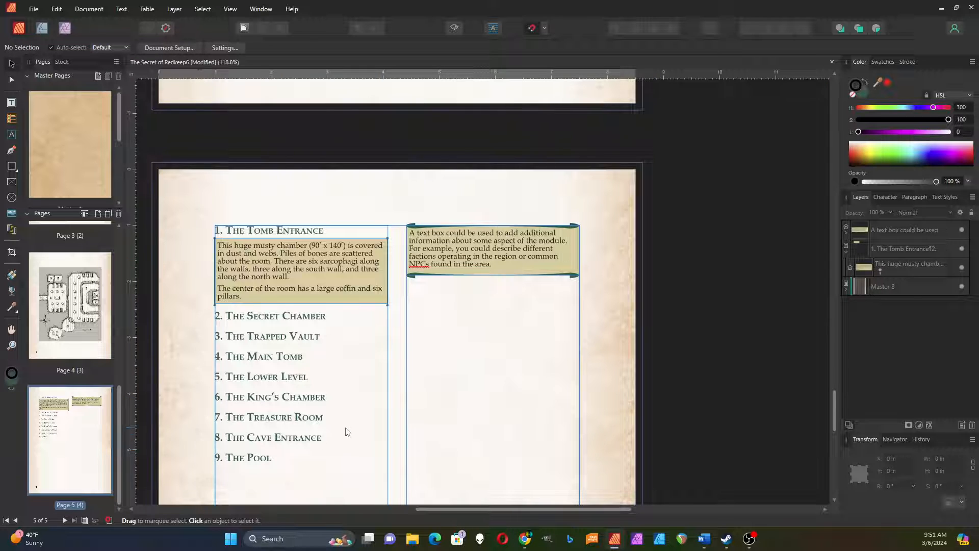
left_click(317, 439)
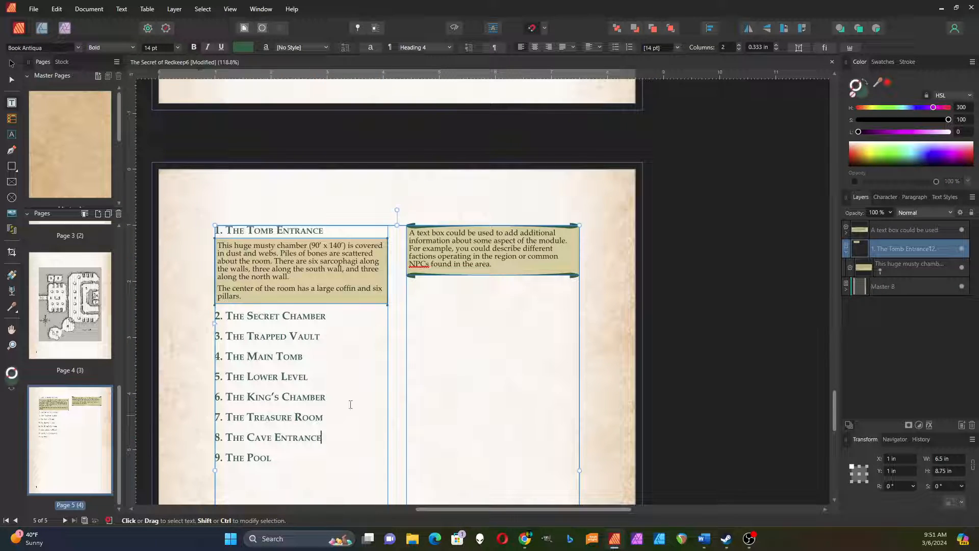
key("Return")
key("Return")
key("Return")
key("Return")
key("Return")
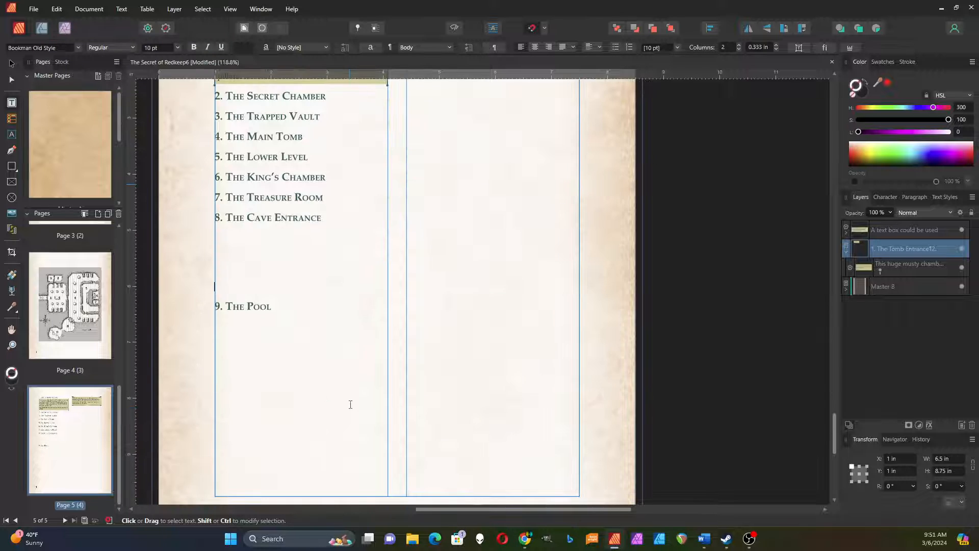
key("Return")
key("Return")
key("Return")
key("Return")
key("Return")
key("Return")
key("Return")
key("Return")
key("Return")
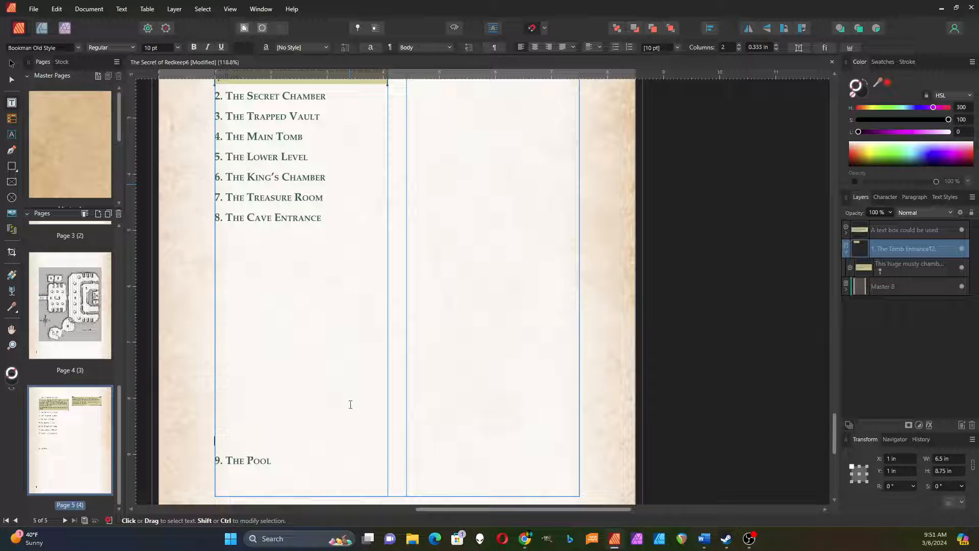
key("Return")
key("Return")
scroll(350, 400, "up", 1)
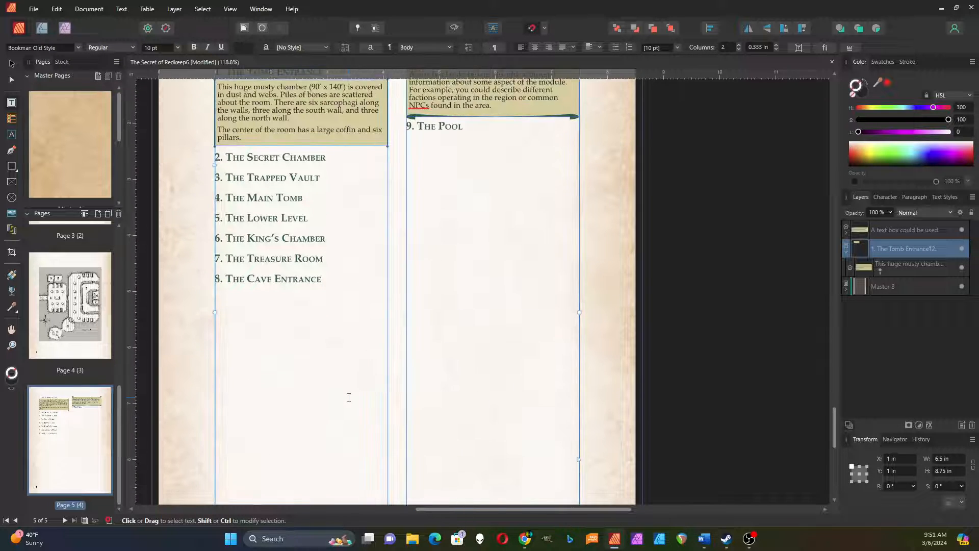
scroll(422, 262, "up", 2)
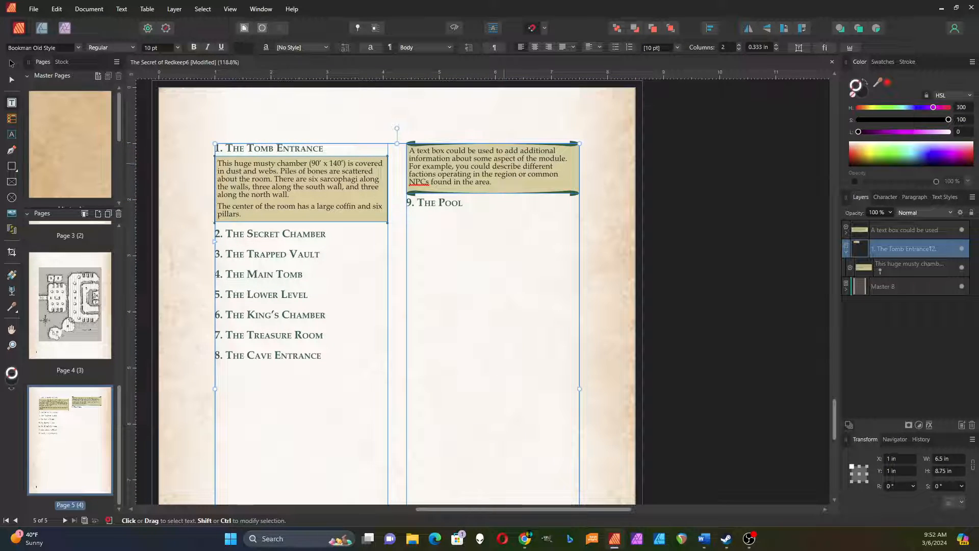
scroll(494, 181, "up", 2)
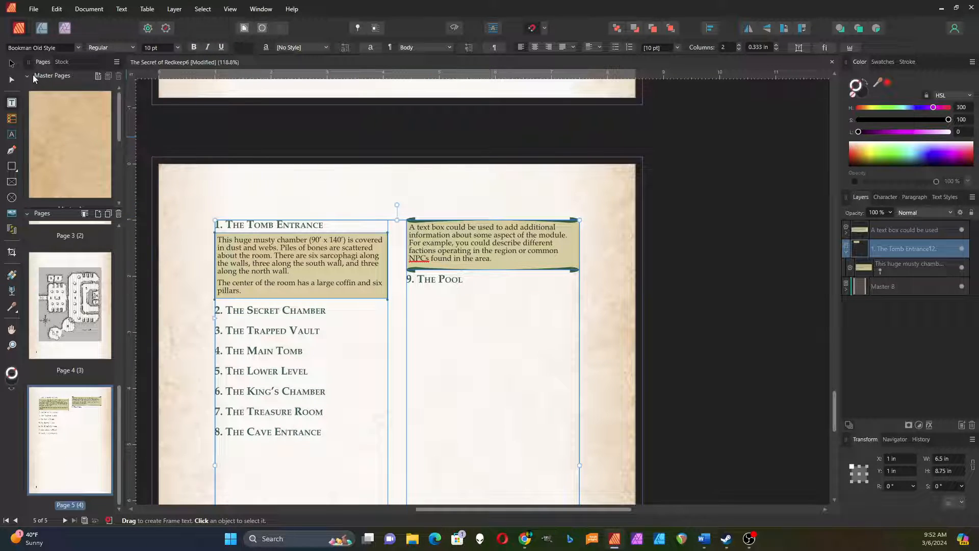
Switch to the Designer persona with the page's text frame selected and show the DnD asset category
left_click(12, 65)
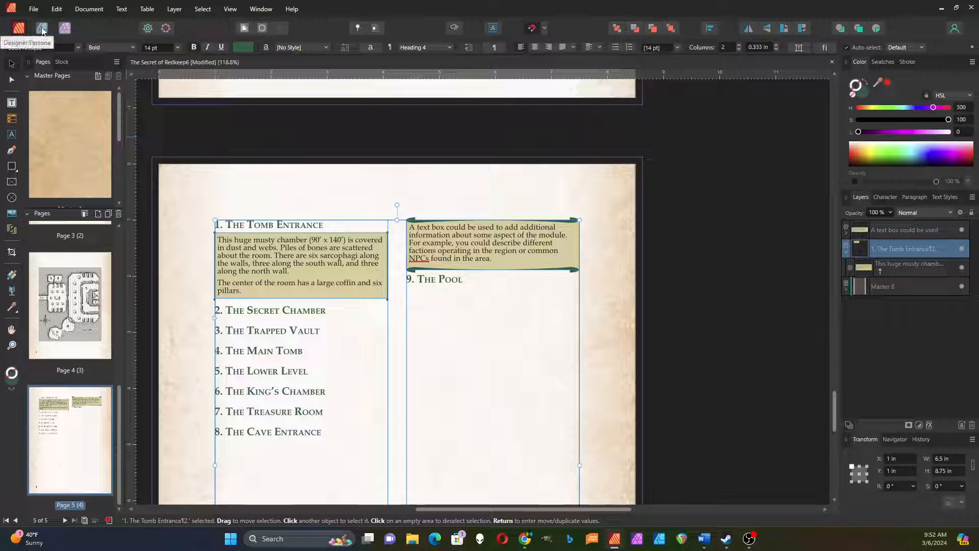
left_click(42, 31)
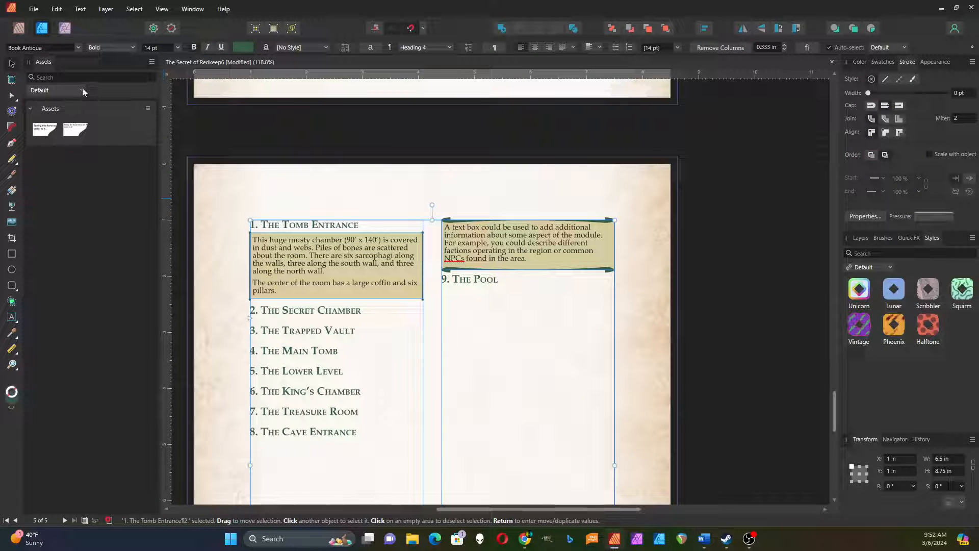
left_click(83, 91)
left_click(62, 118)
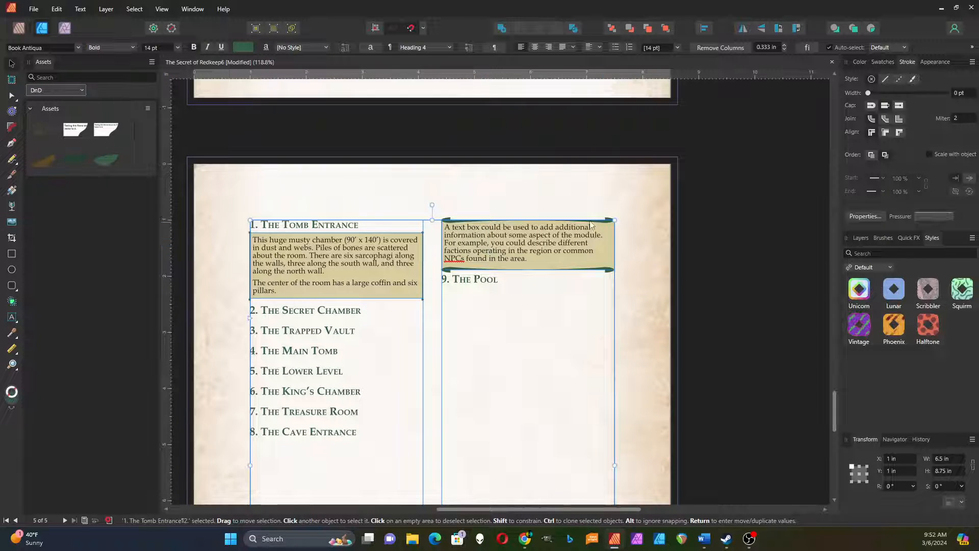
Add the text box's upper green border to the DnD assets
scroll(490, 219, "up", 2)
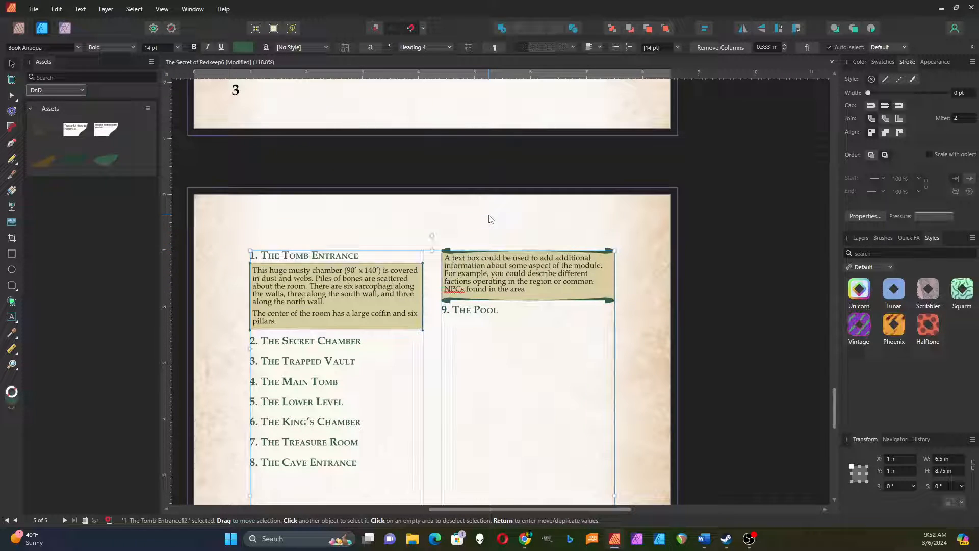
left_click(449, 252)
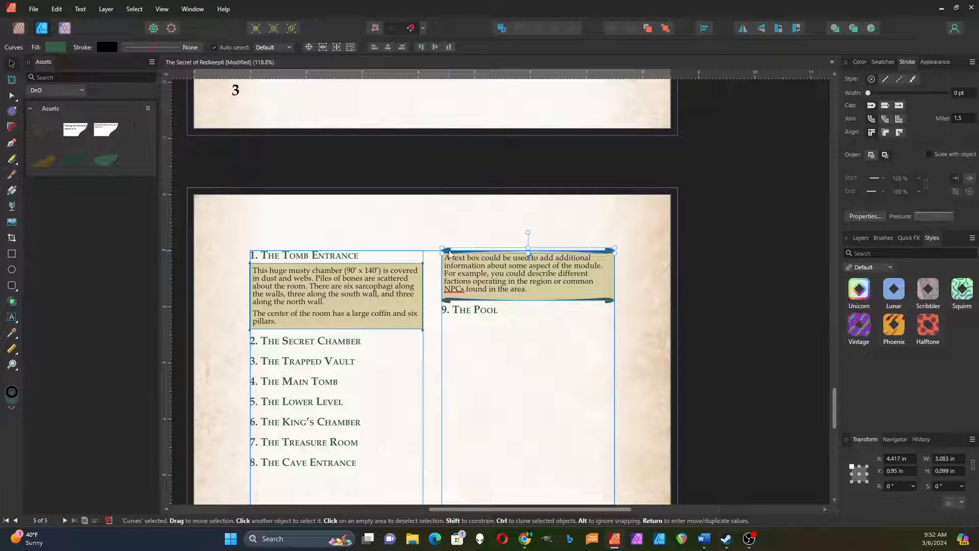
left_click_drag(449, 252, 71, 180)
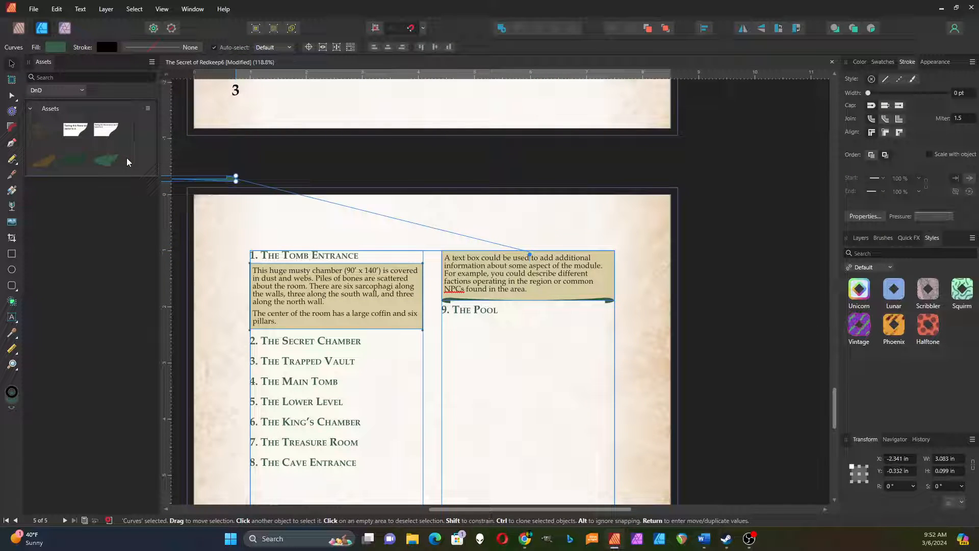
left_click_drag(126, 158, 126, 158)
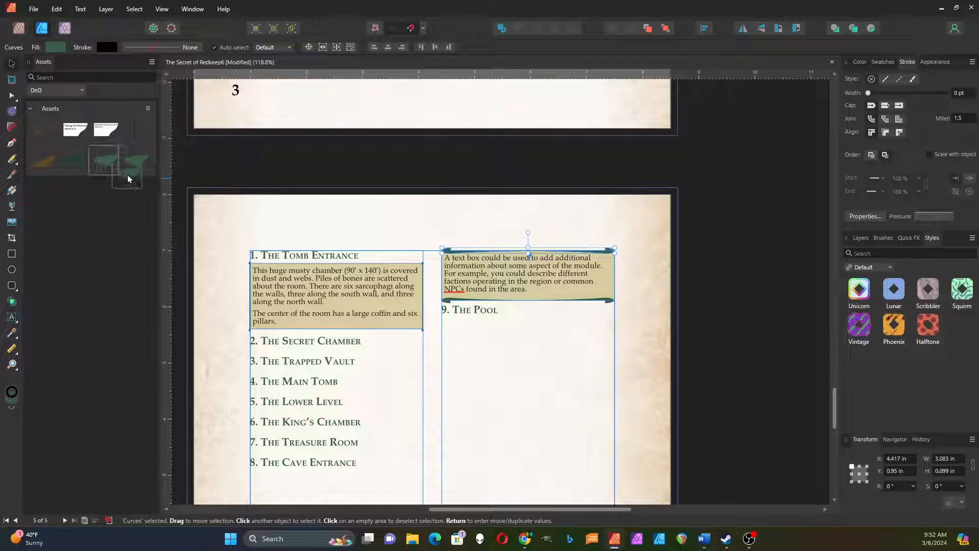
Try placing the green border asset just above the text box, and cancel the placement
left_click_drag(128, 175, 527, 234)
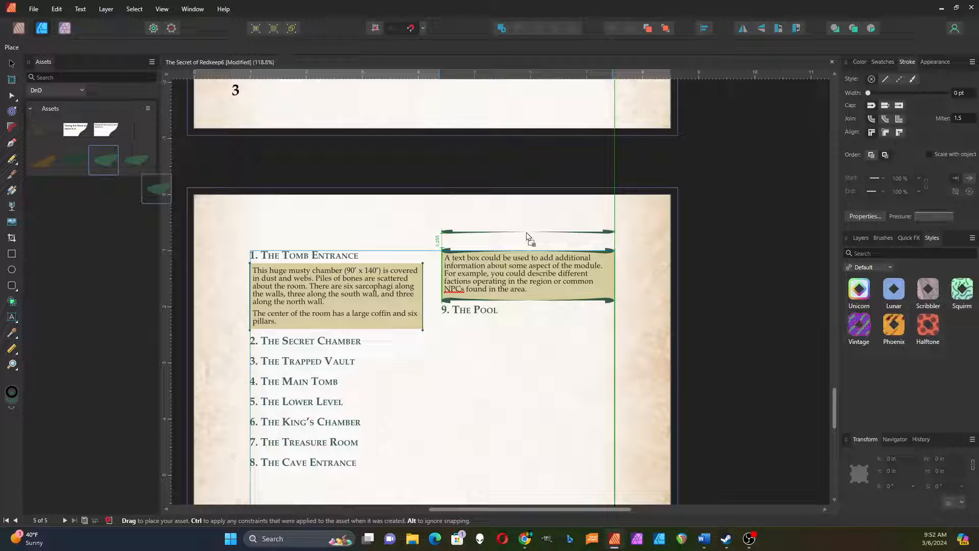
left_click_drag(527, 236, 129, 158)
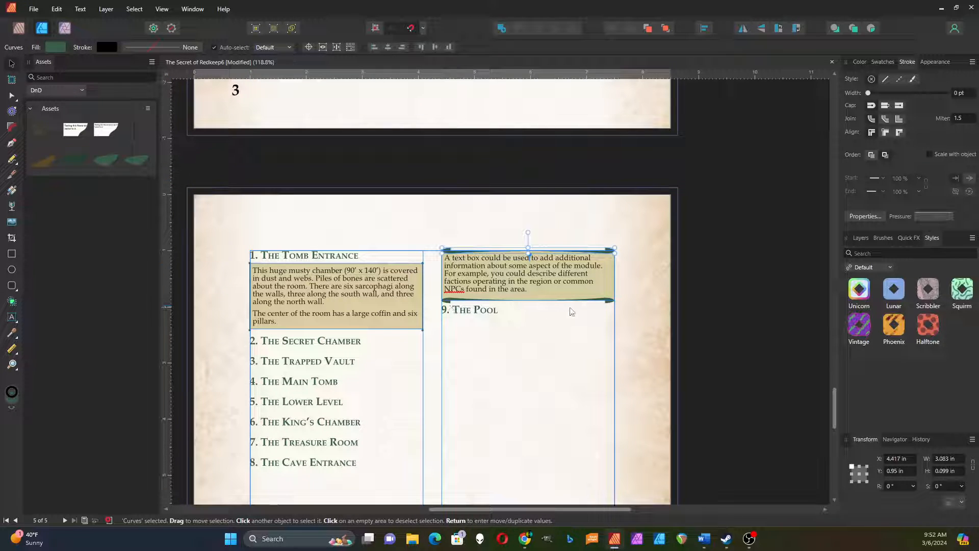